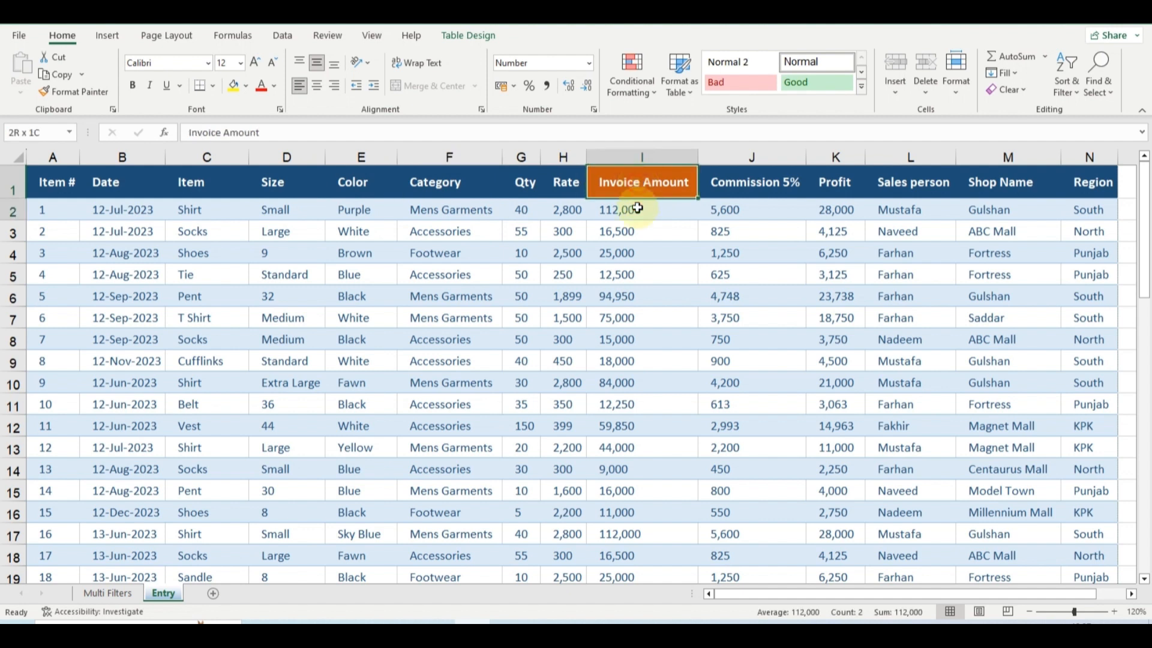
Examine the Invoice Amount, Commission 5%, Profit and Sales person columns of the Entry sheet's data table
click(638, 183)
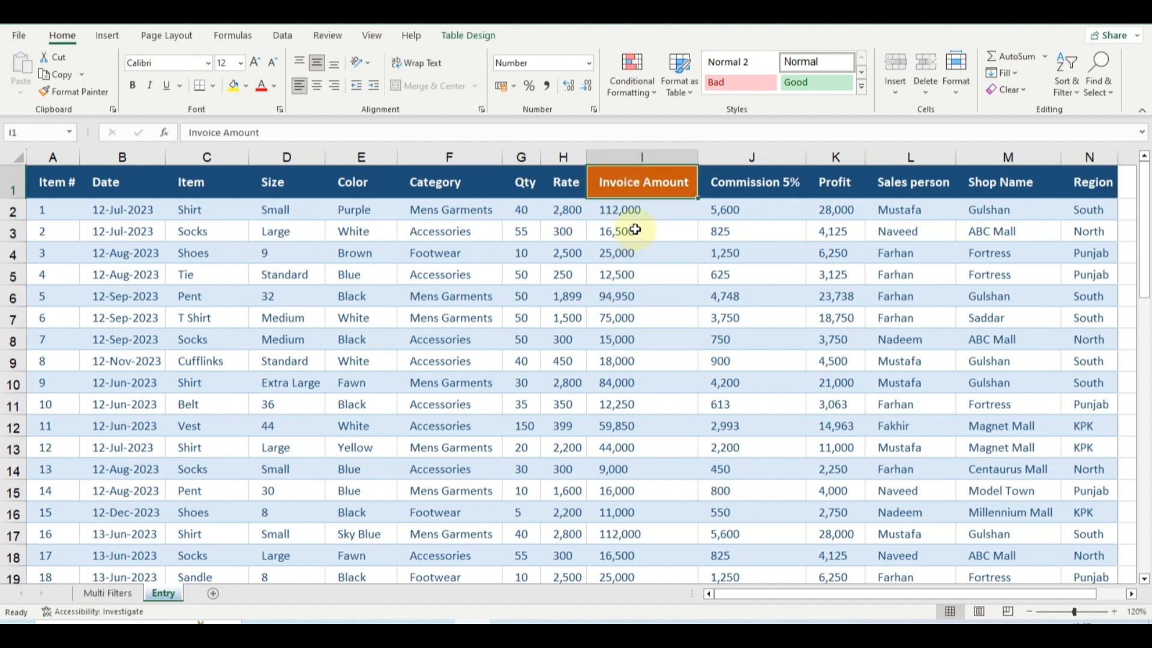
drag(627, 295, 635, 358)
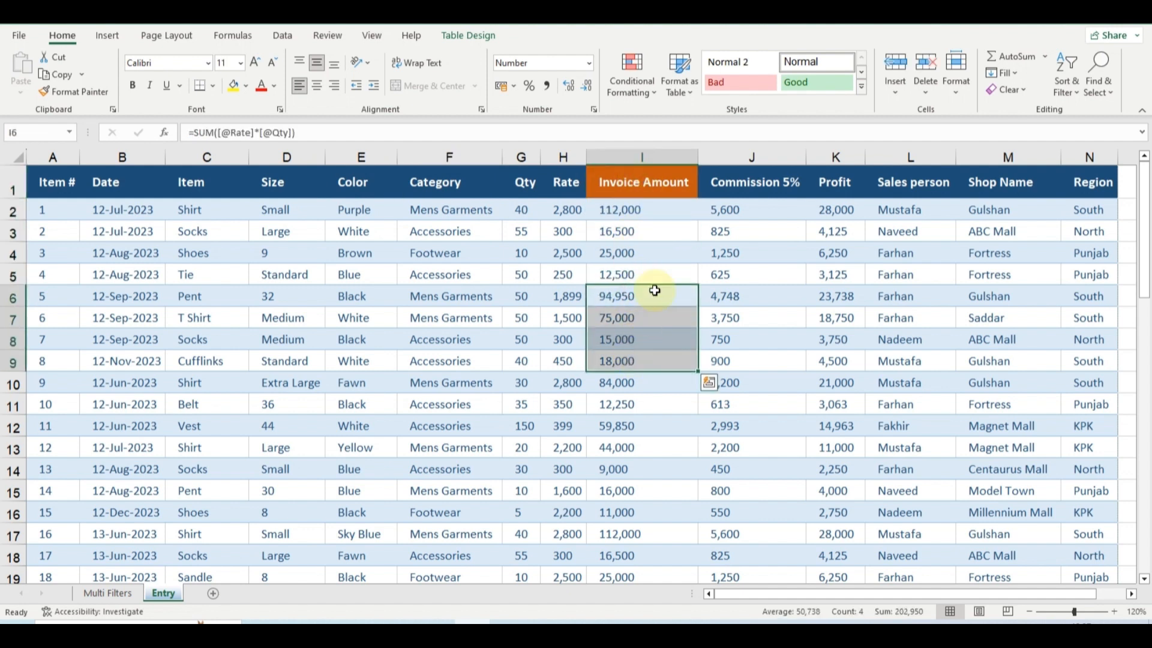
click(753, 181)
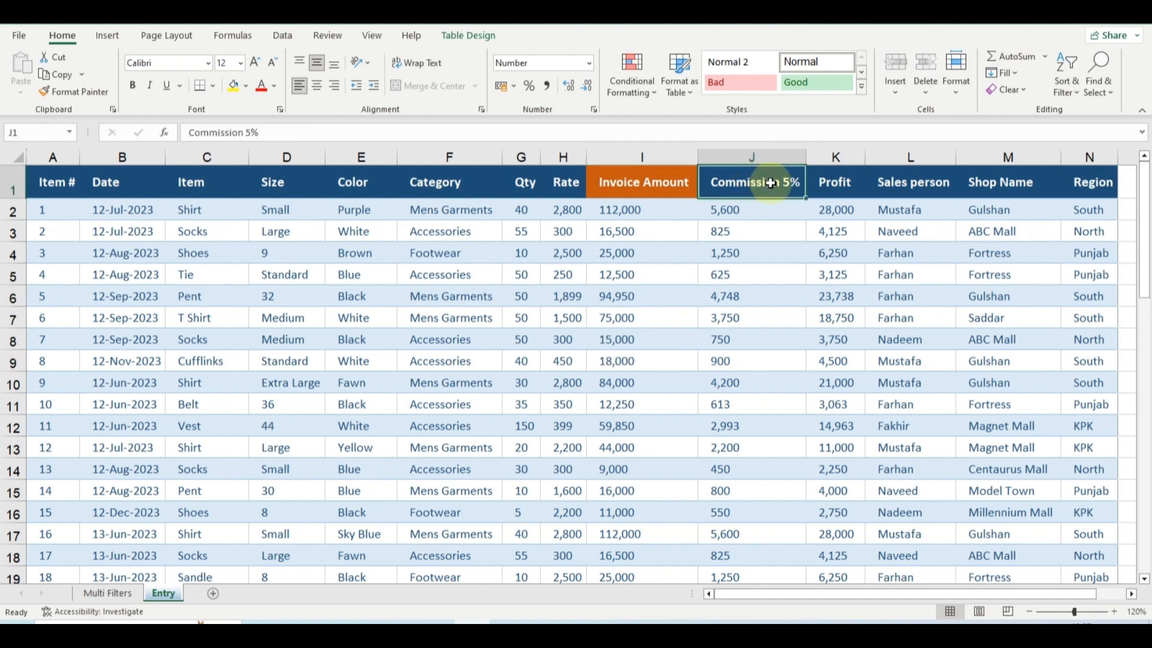
click(835, 182)
click(910, 188)
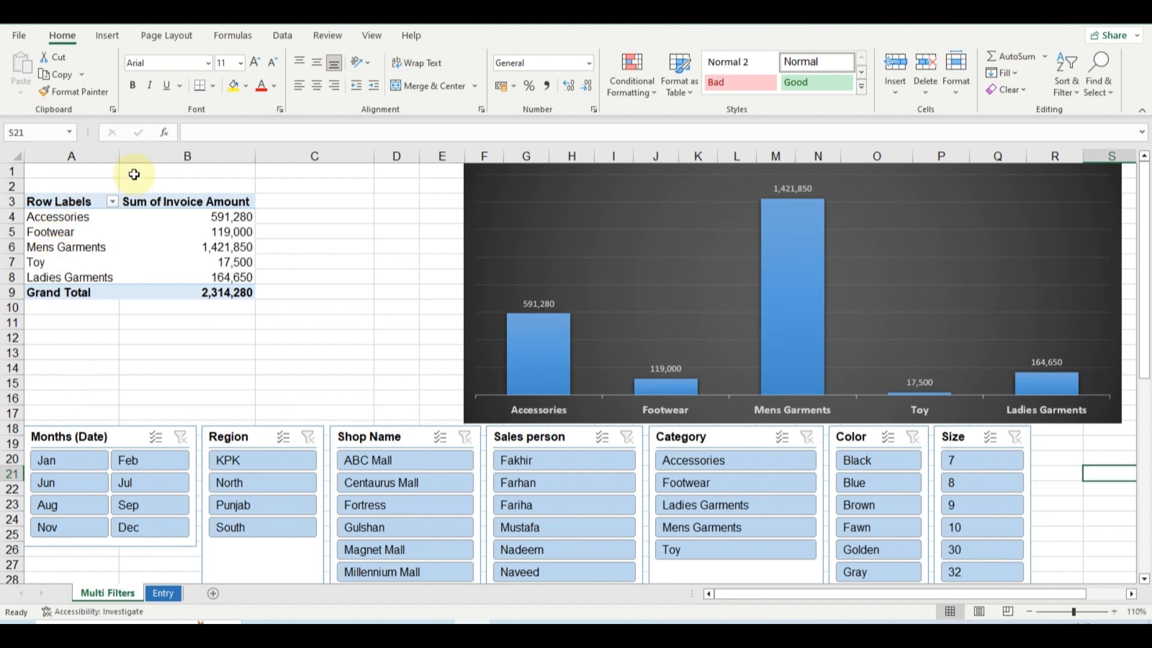
Examine the Multi Filters sheet's pivot table and chart for the breakdowns by category, region, sales person and month, including profit and commission
click(224, 247)
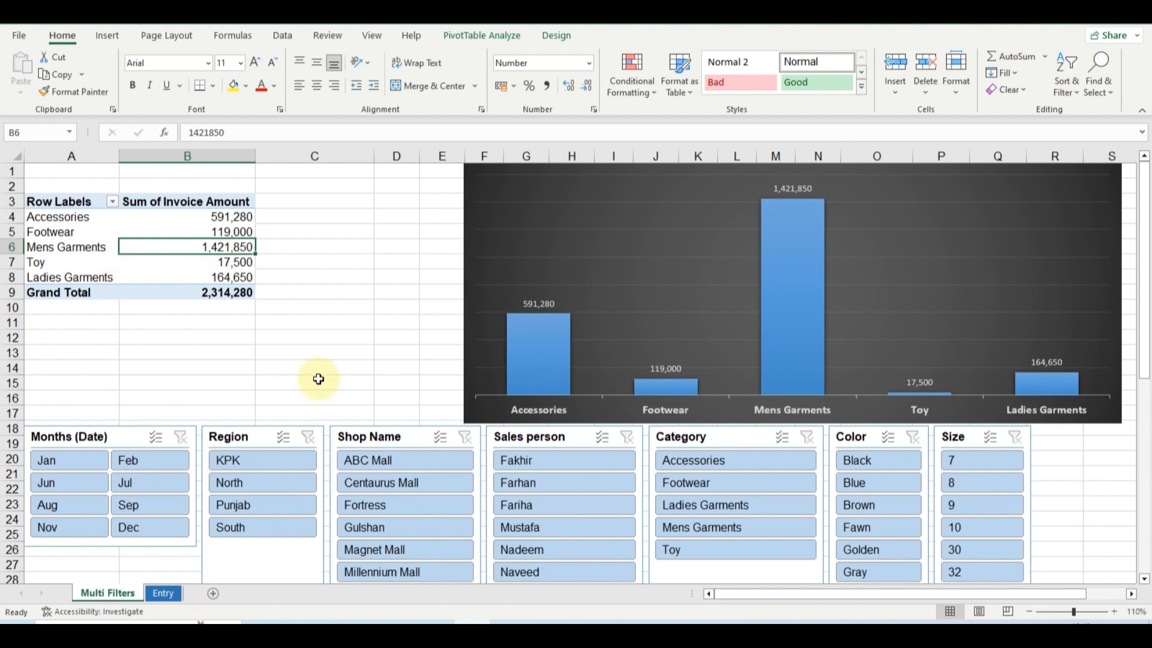
click(244, 371)
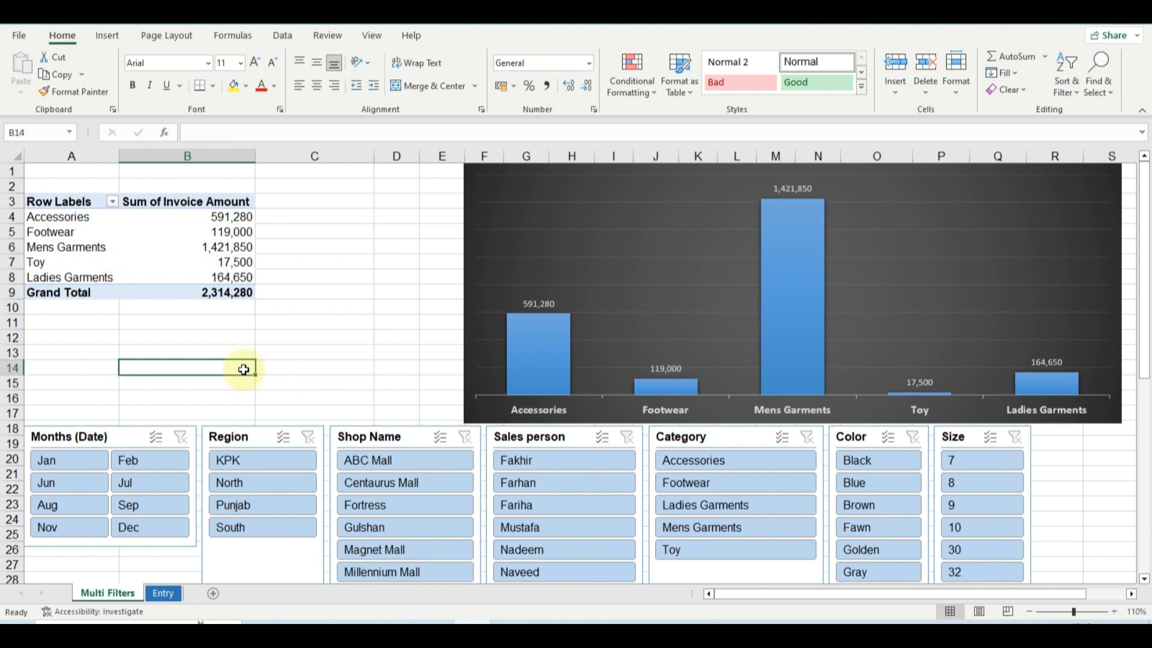
click(368, 361)
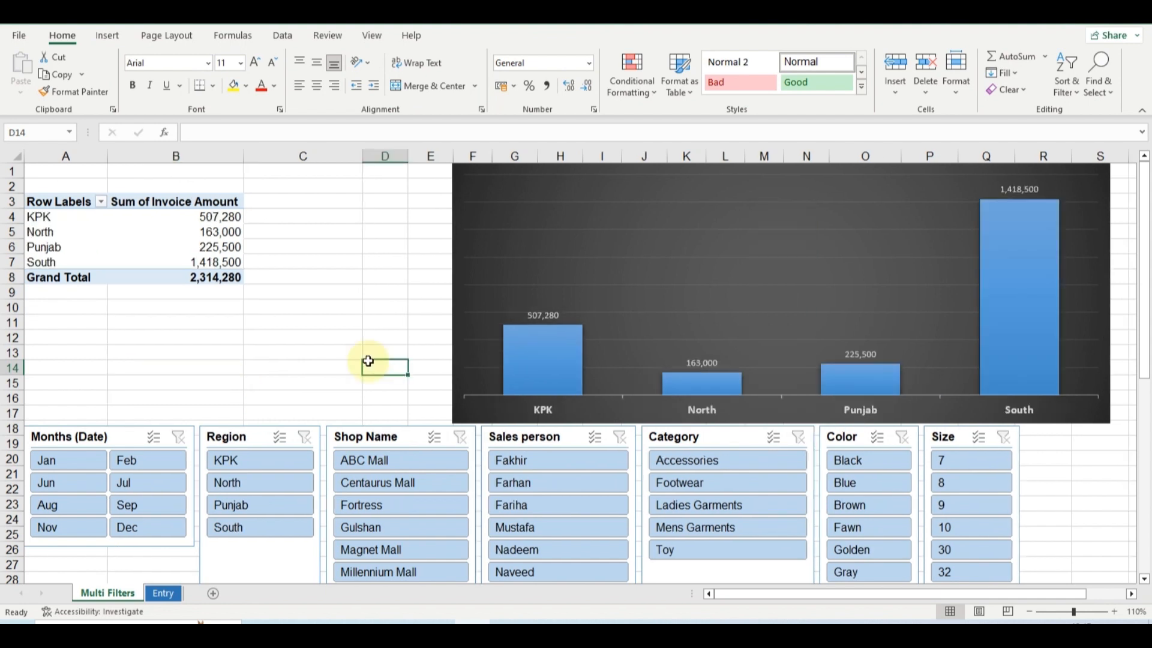
click(332, 352)
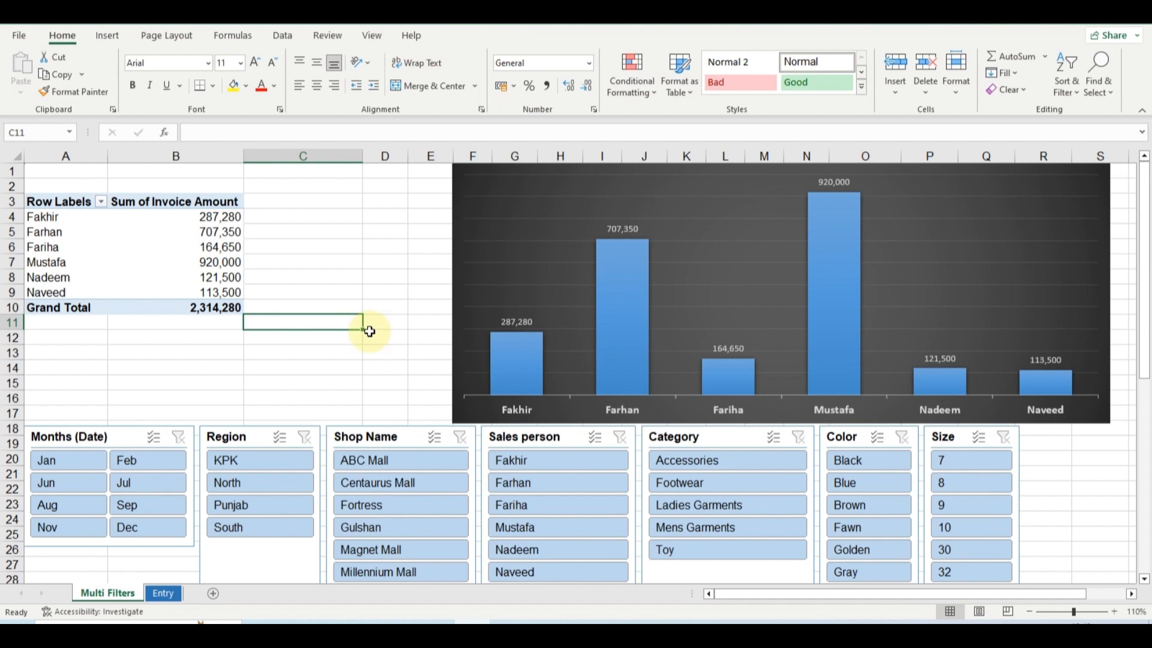
click(400, 313)
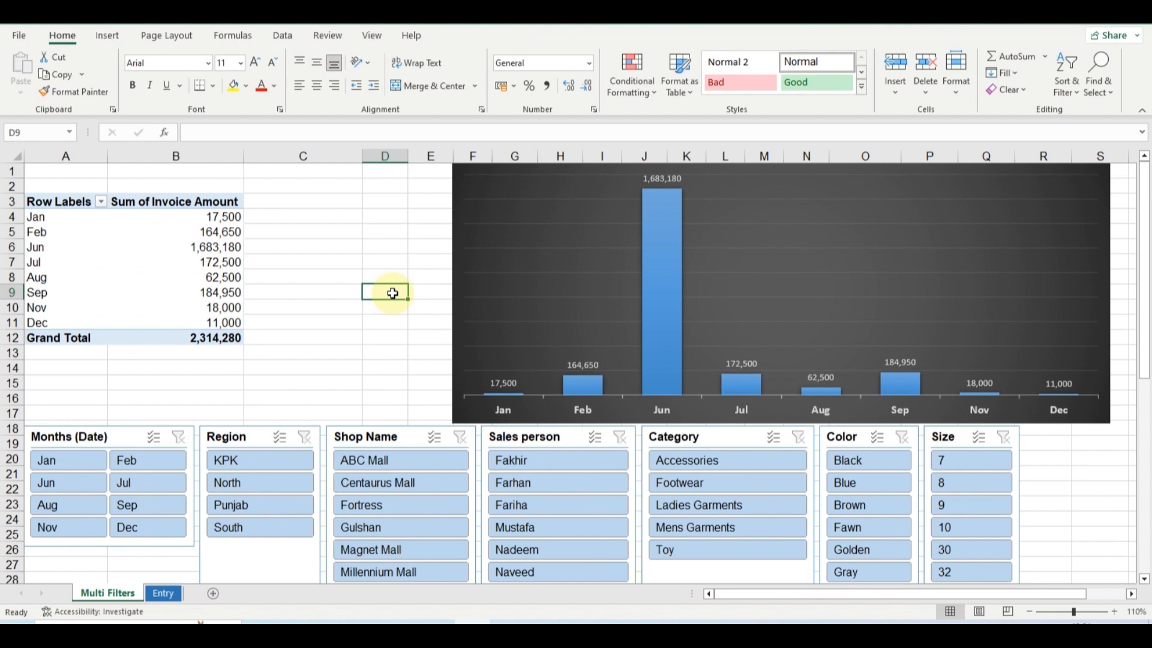
click(346, 307)
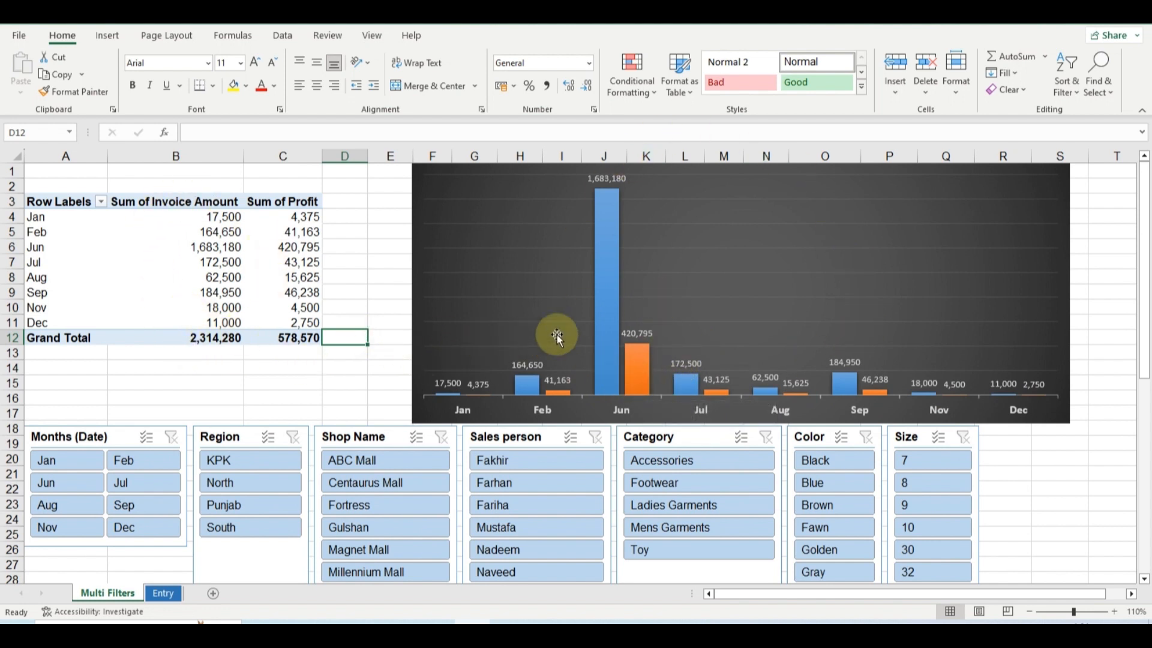
mouse_move(640, 386)
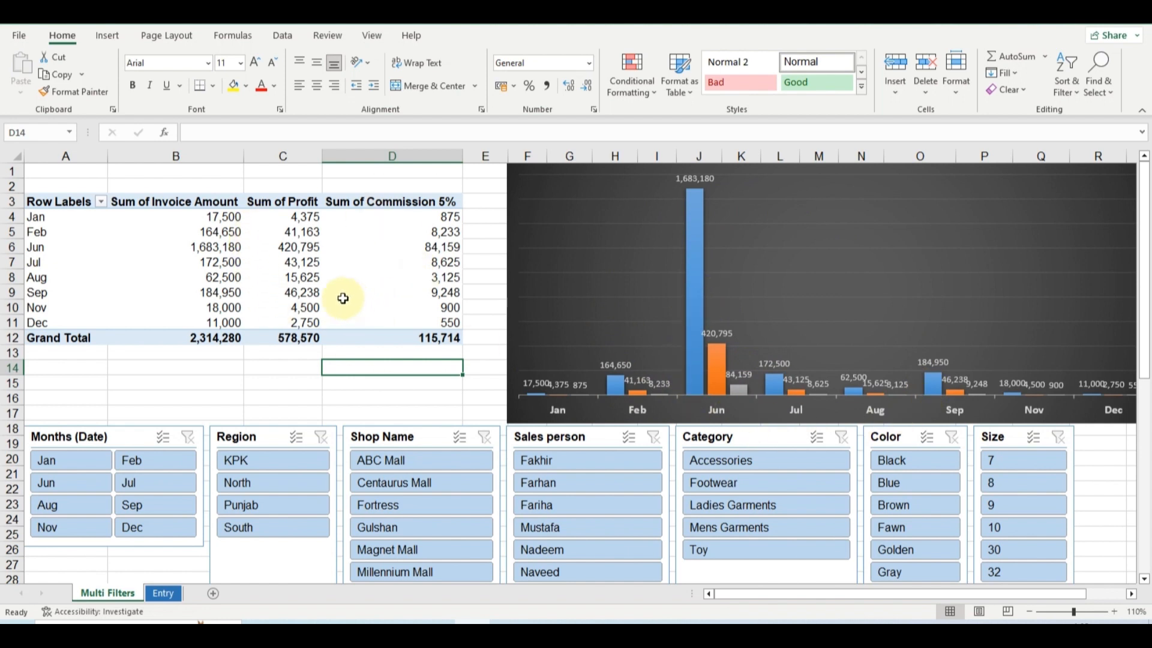
click(345, 278)
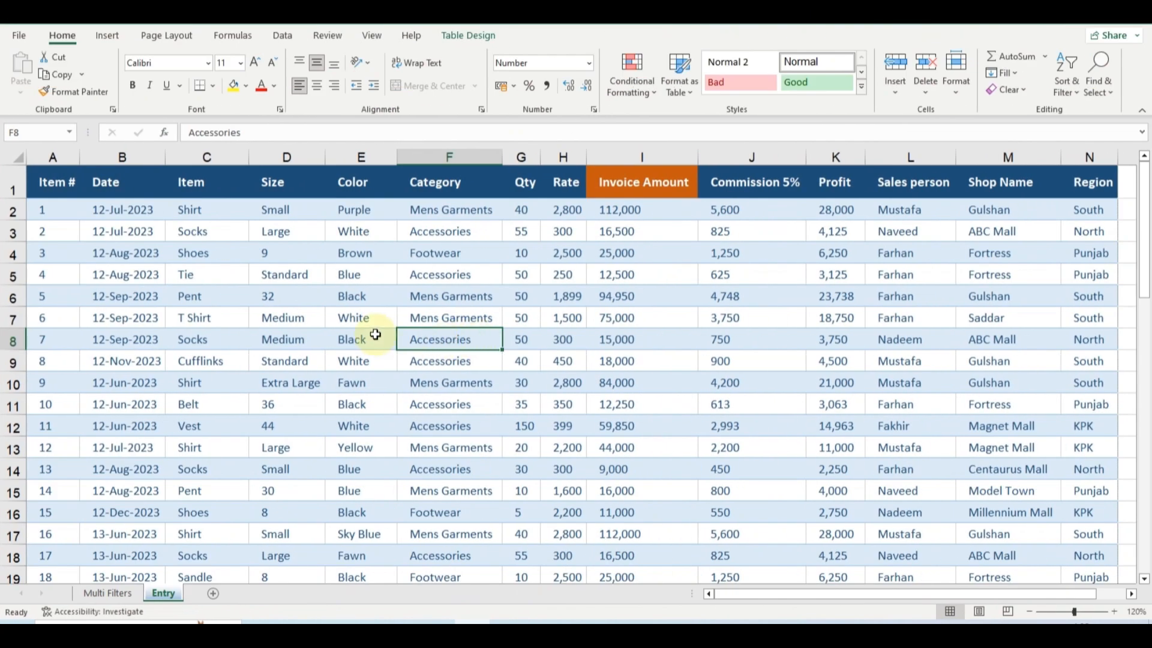
Select the entire data table on the Entry sheet and insert a PivotChart from it on a new worksheet
drag(57, 182, 1083, 545)
scroll(480, 354, up, 13)
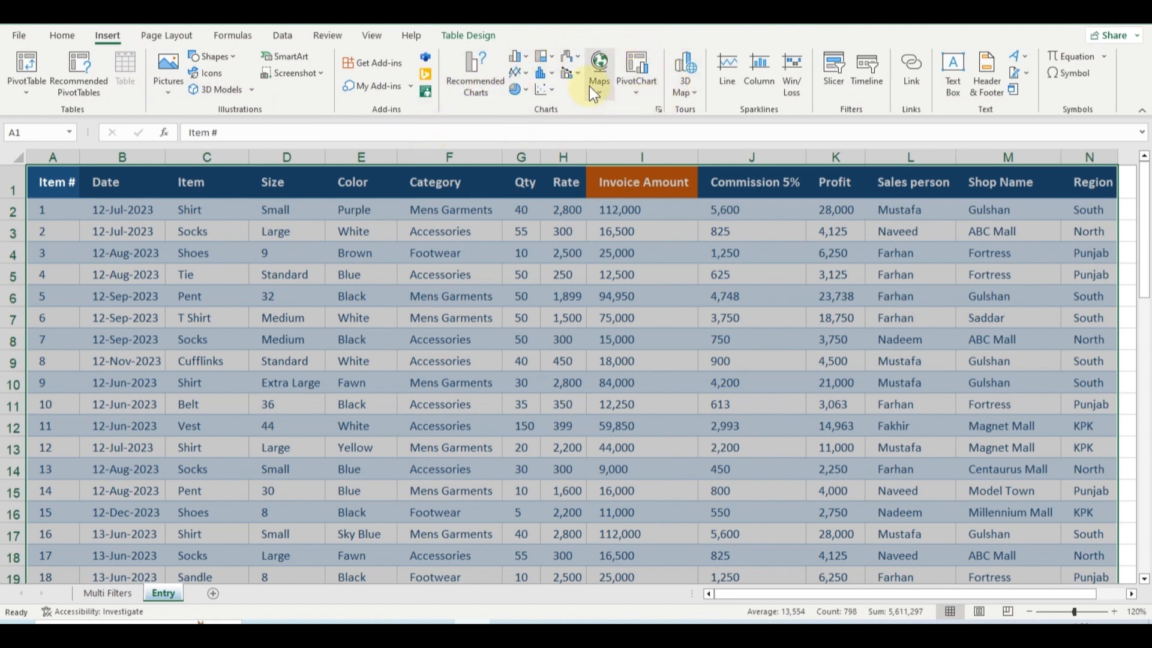
click(646, 72)
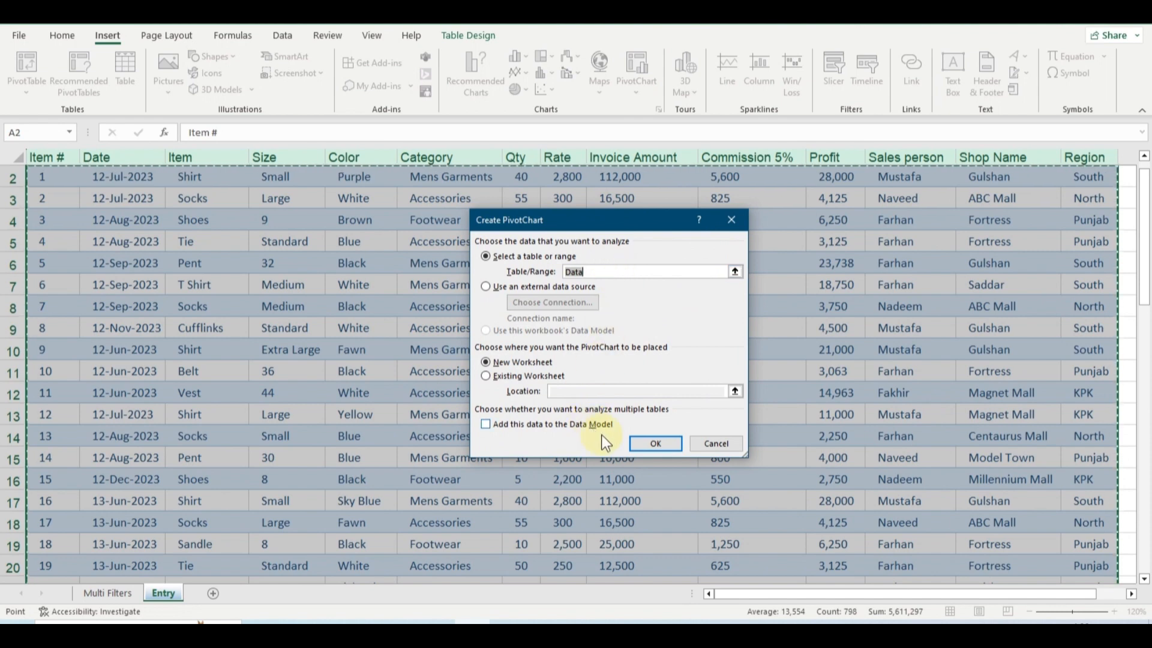
click(662, 446)
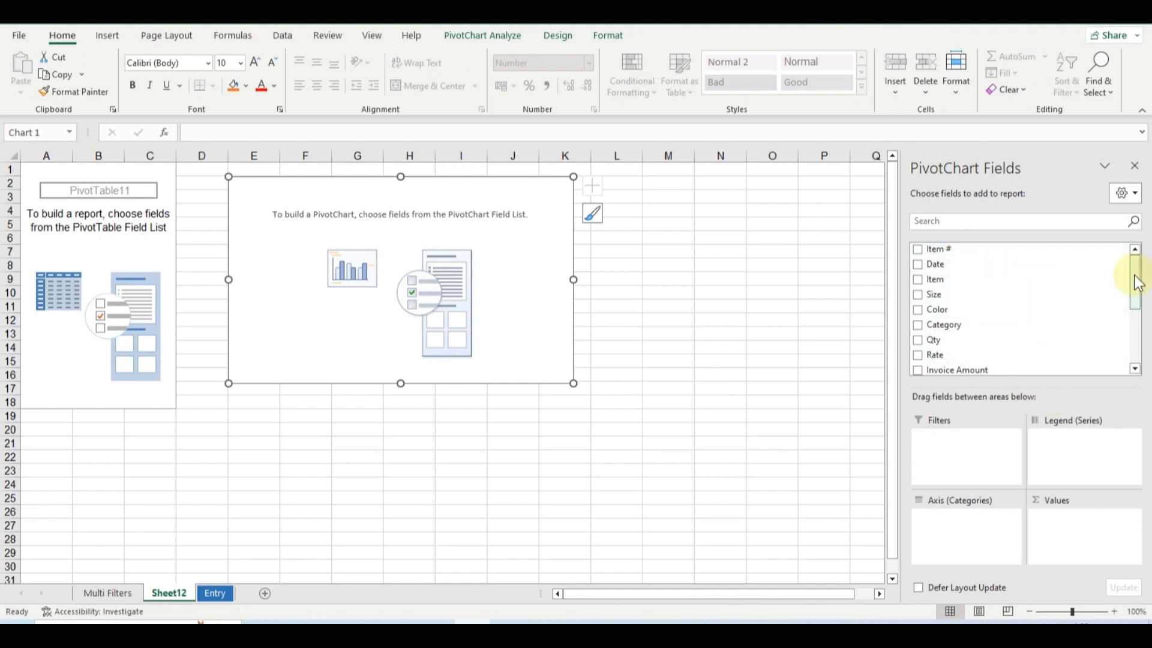
Compare the PivotChart field list with the Entry sheet's column headings and check the Invoice Amount column
mouse_move(1133, 274)
mouse_down()
mouse_move(1133, 329)
mouse_move(1133, 276)
mouse_up()
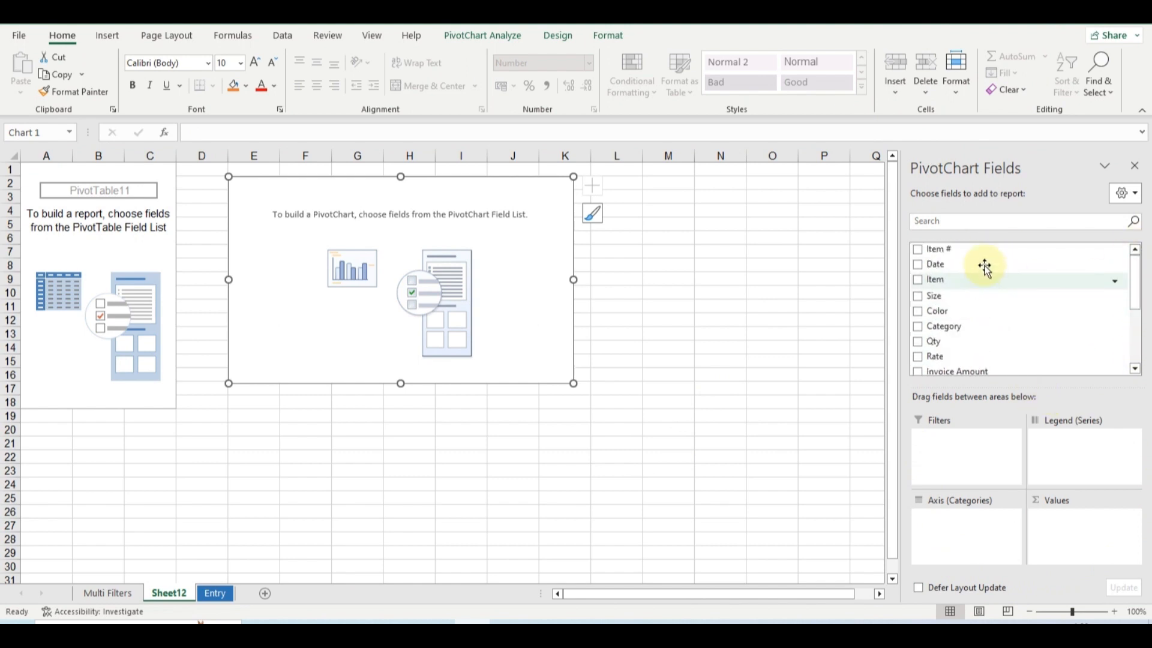
click(214, 593)
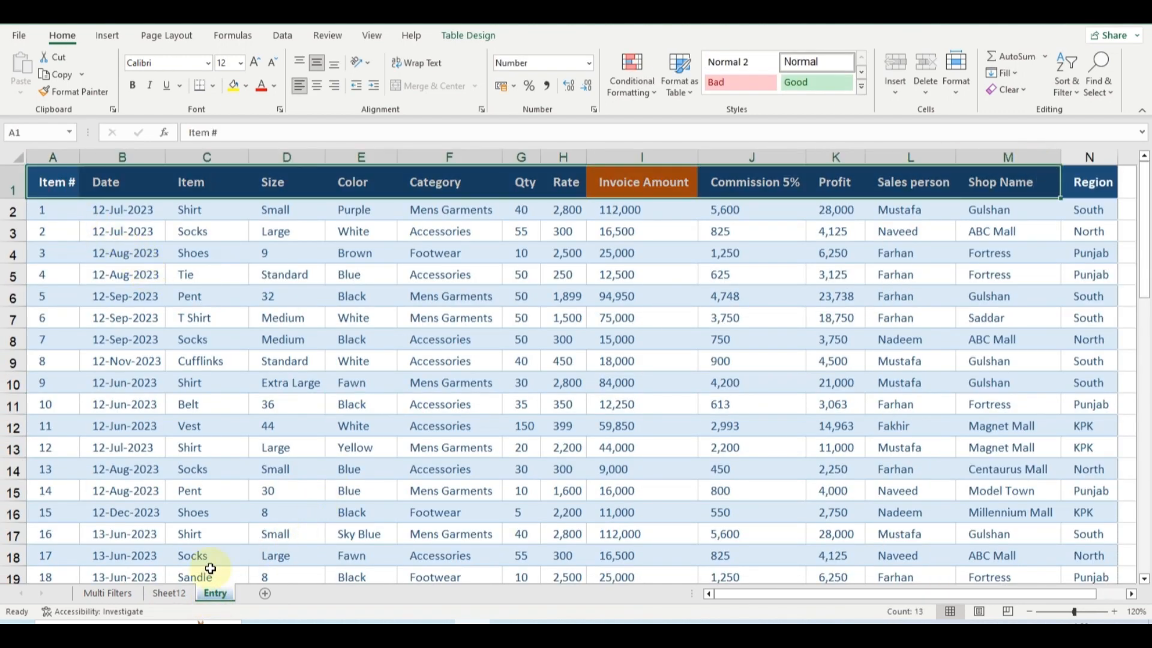
click(179, 593)
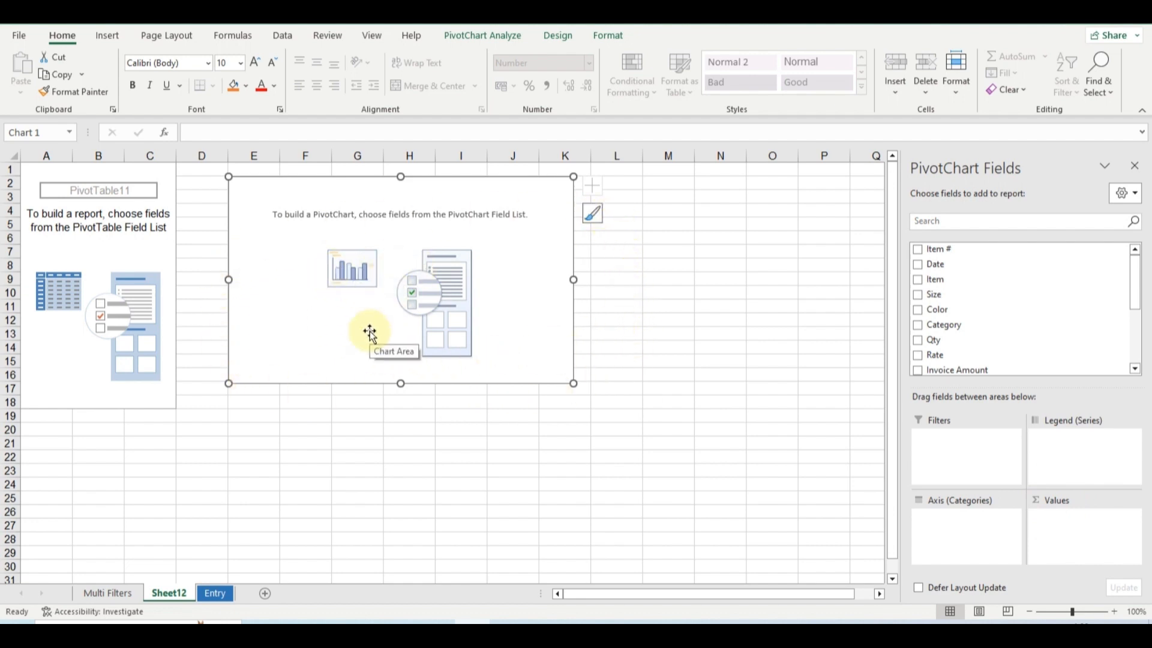
click(215, 592)
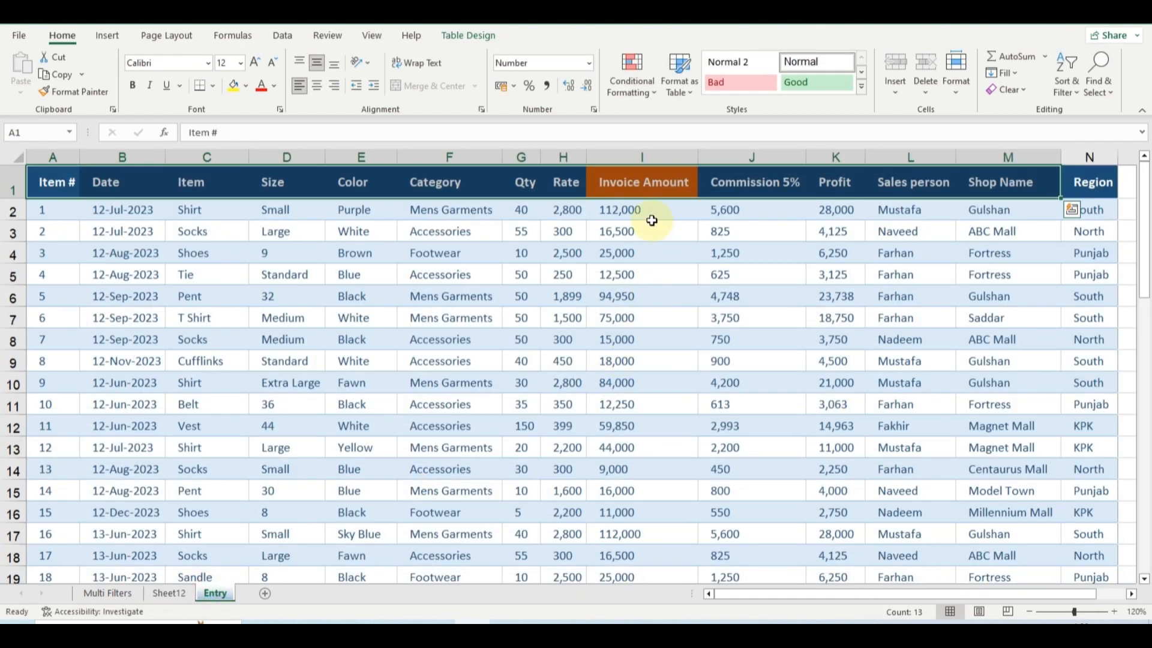
click(640, 269)
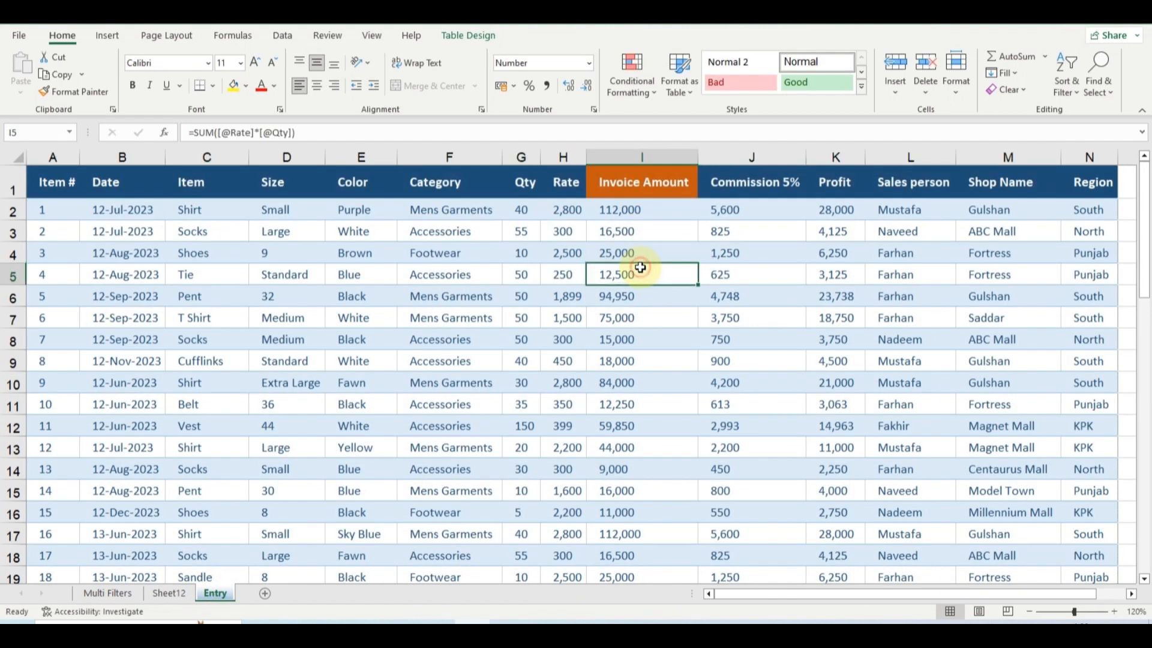
drag(640, 183, 638, 317)
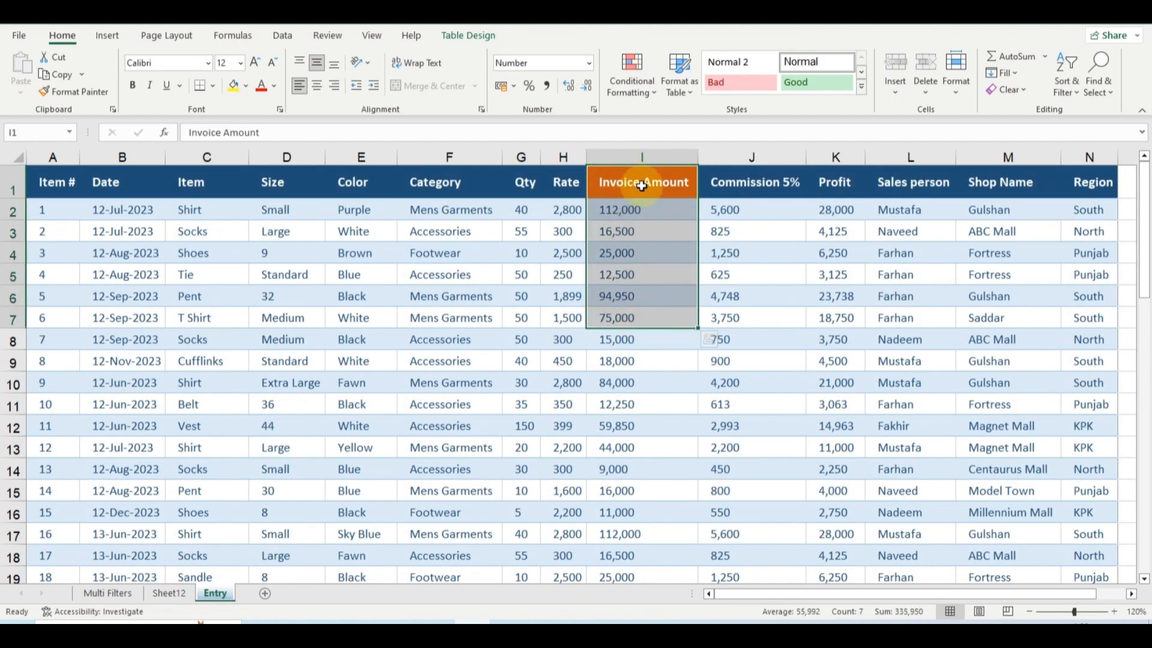
Add the Invoice Amount field to the values of the new PivotChart on Sheet12
click(178, 590)
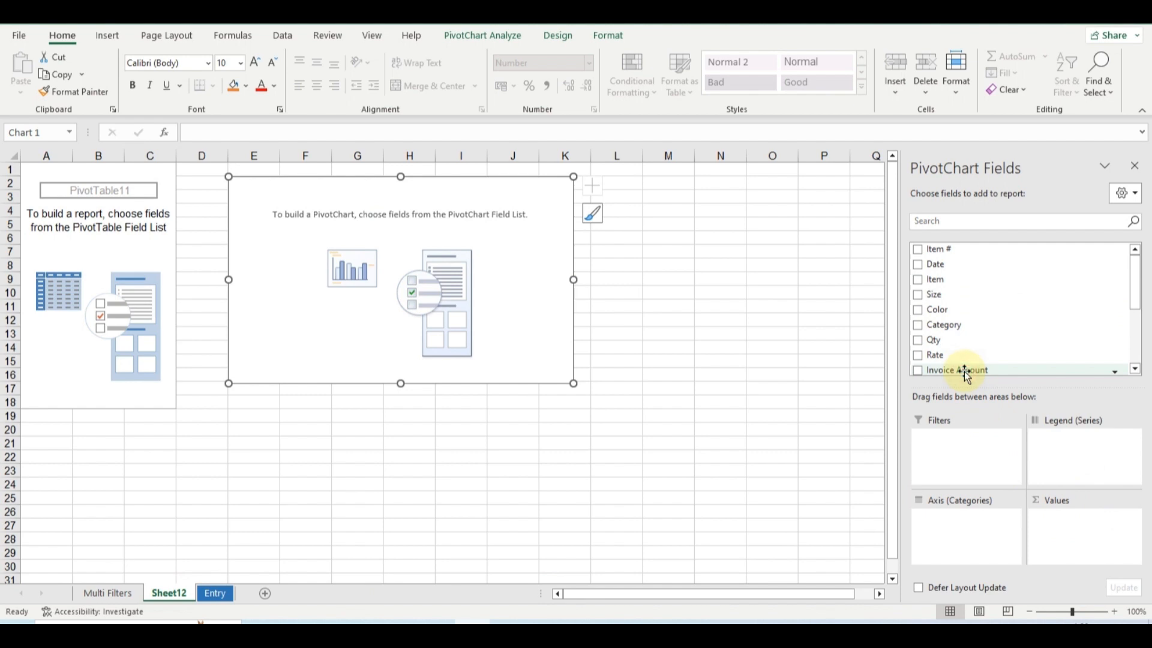
mouse_move(963, 371)
mouse_down()
mouse_move(1023, 416)
mouse_move(1075, 519)
mouse_up()
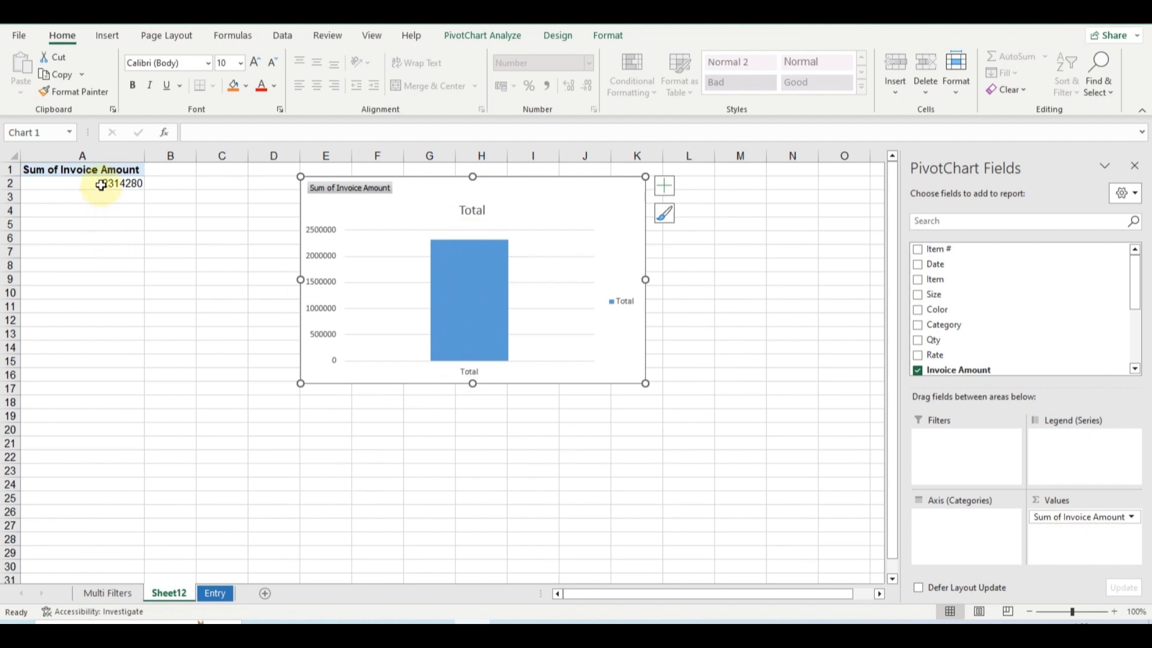
mouse_move(480, 262)
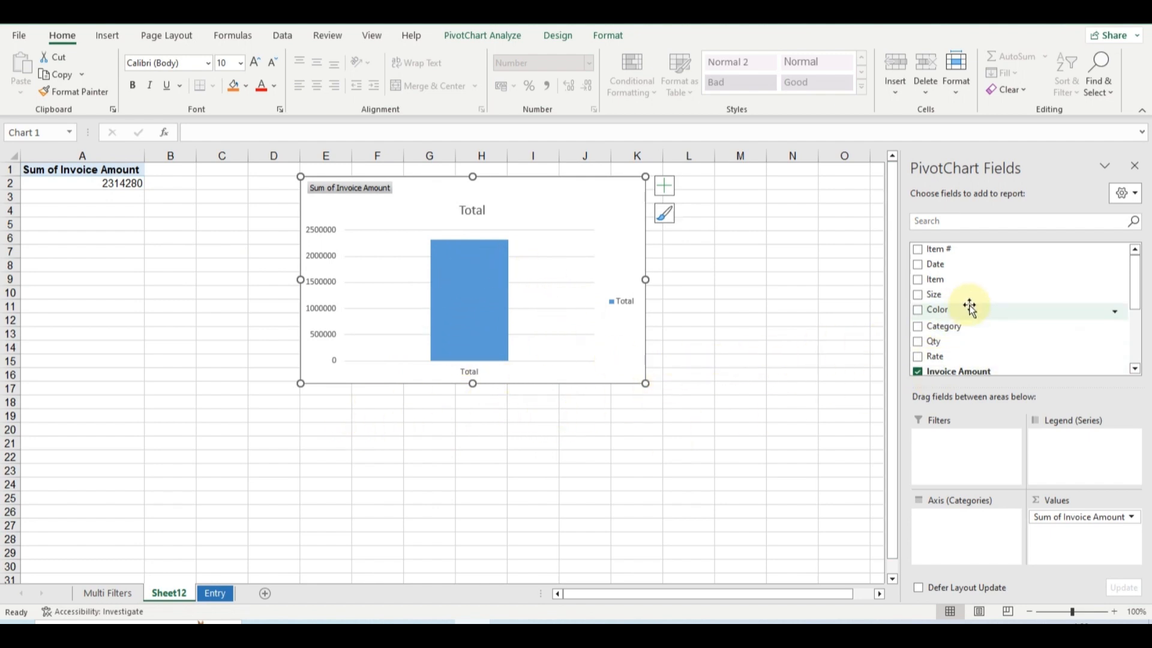
Add Region to the PivotChart's axis categories and place Shop Name beneath it
scroll(969, 306, down, 2)
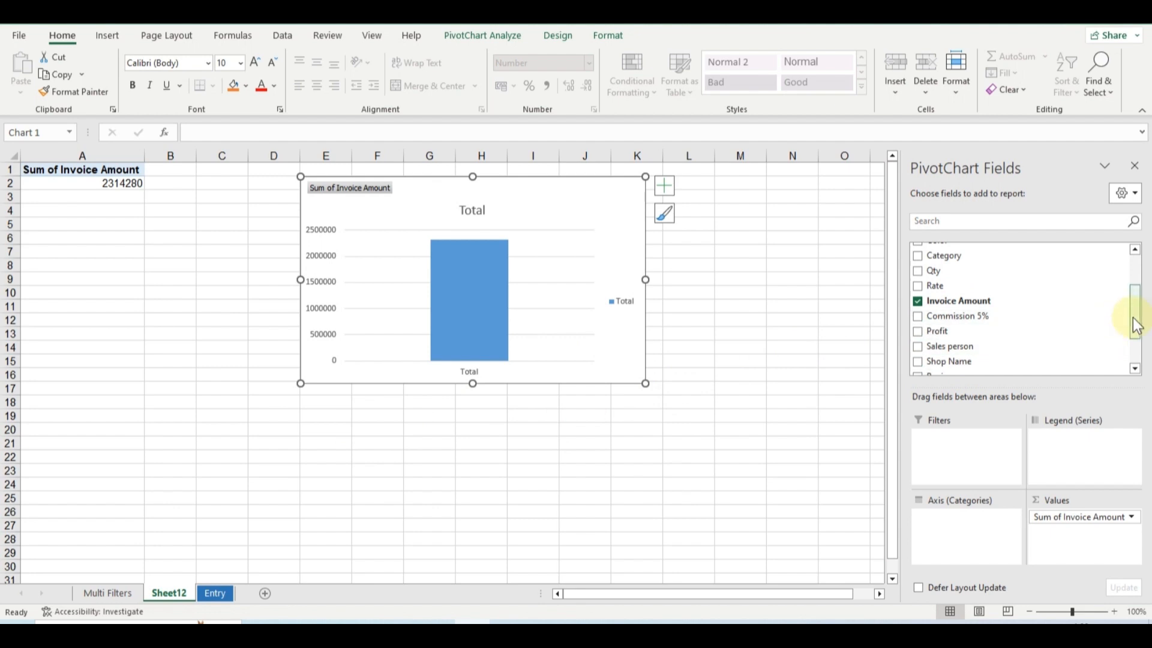
drag(1134, 319, 1134, 343)
drag(949, 321, 954, 532)
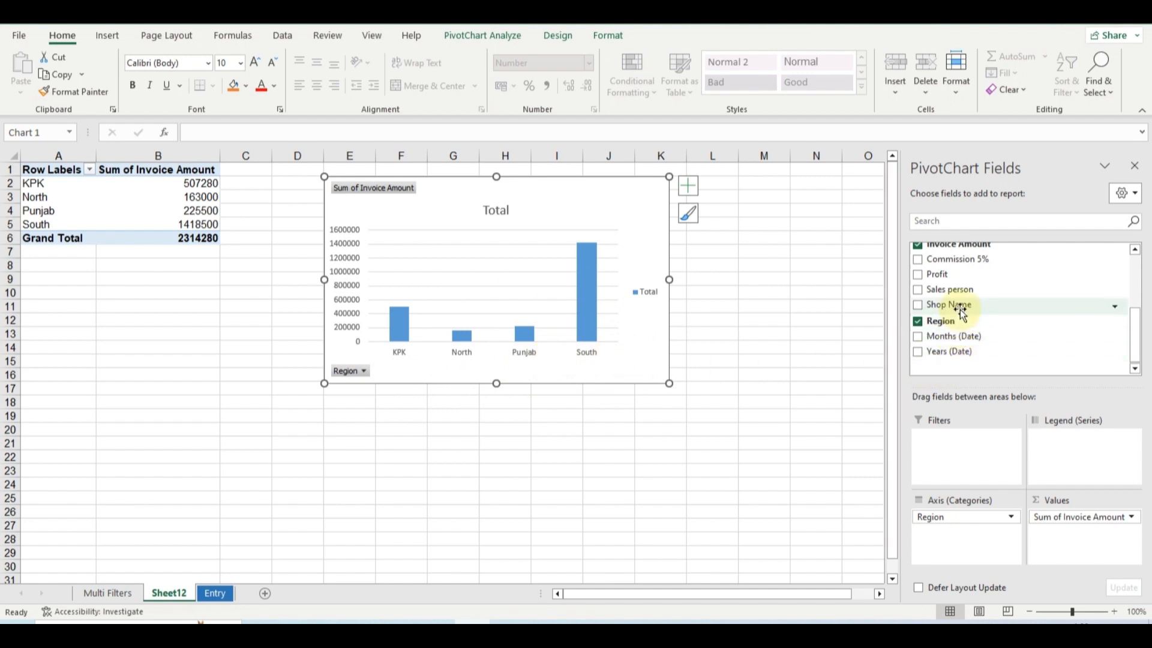
drag(962, 307, 961, 319)
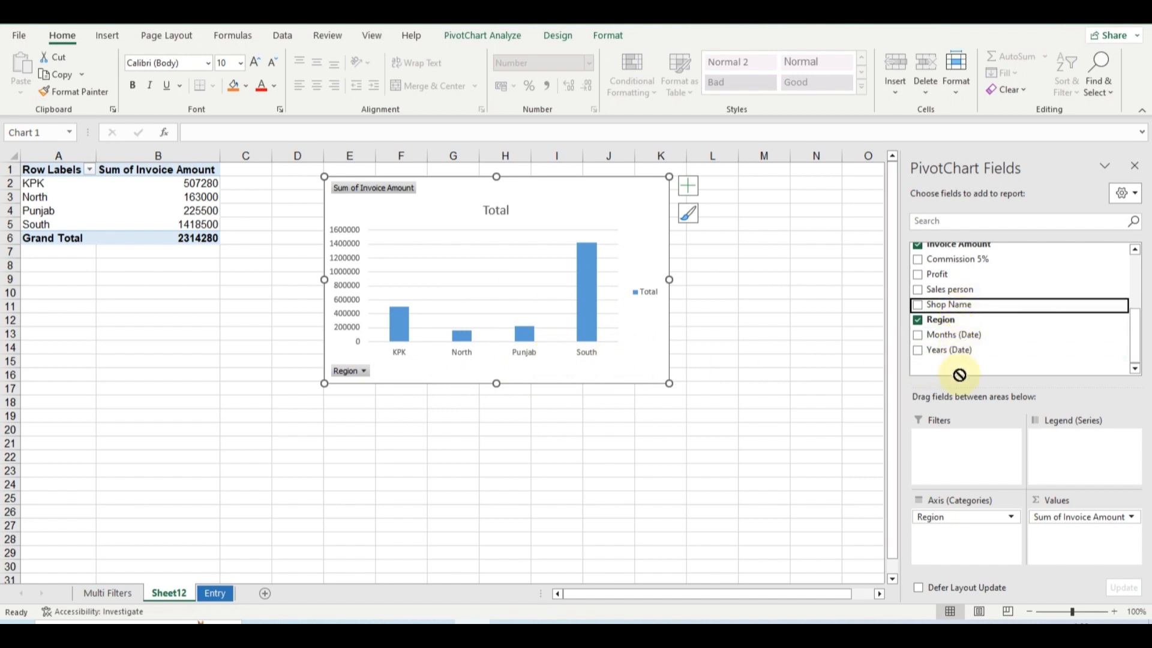
drag(959, 375, 971, 543)
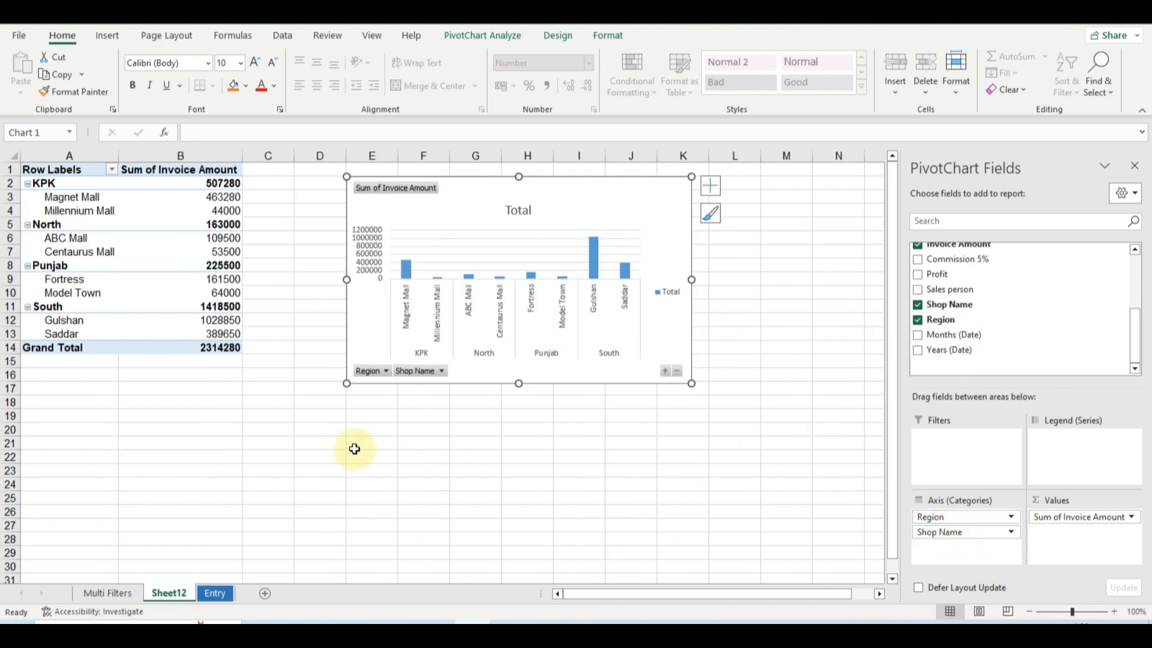
Enlarge the PivotChart to span about columns C to N and rows 2 to 27
drag(346, 383, 261, 536)
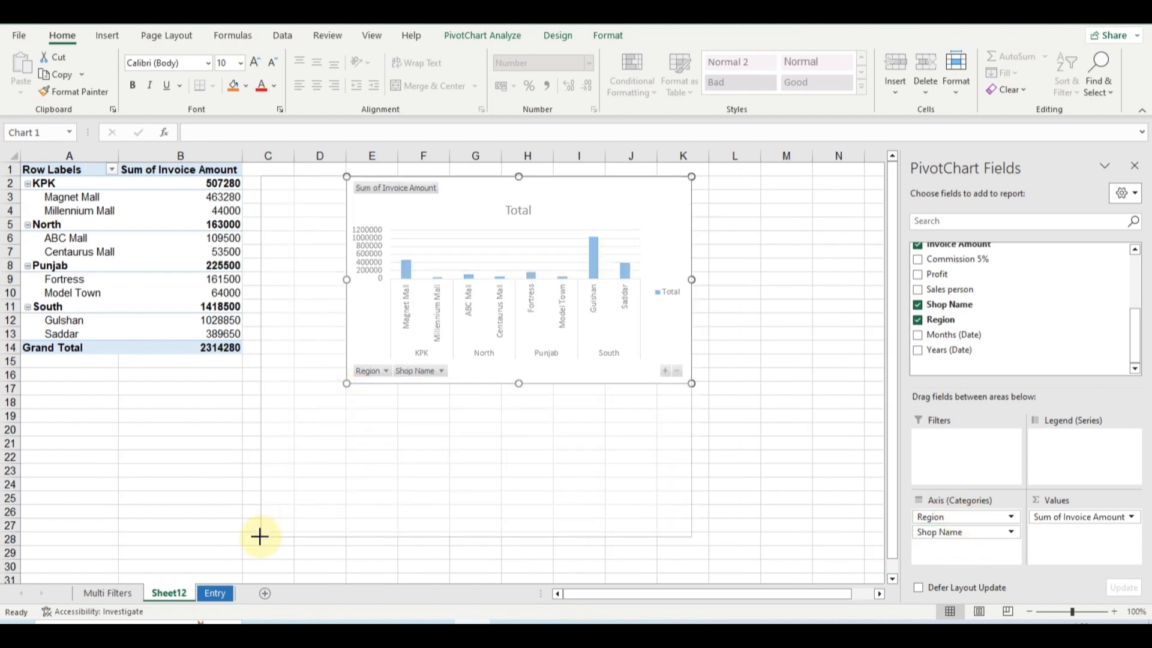
drag(691, 357, 837, 356)
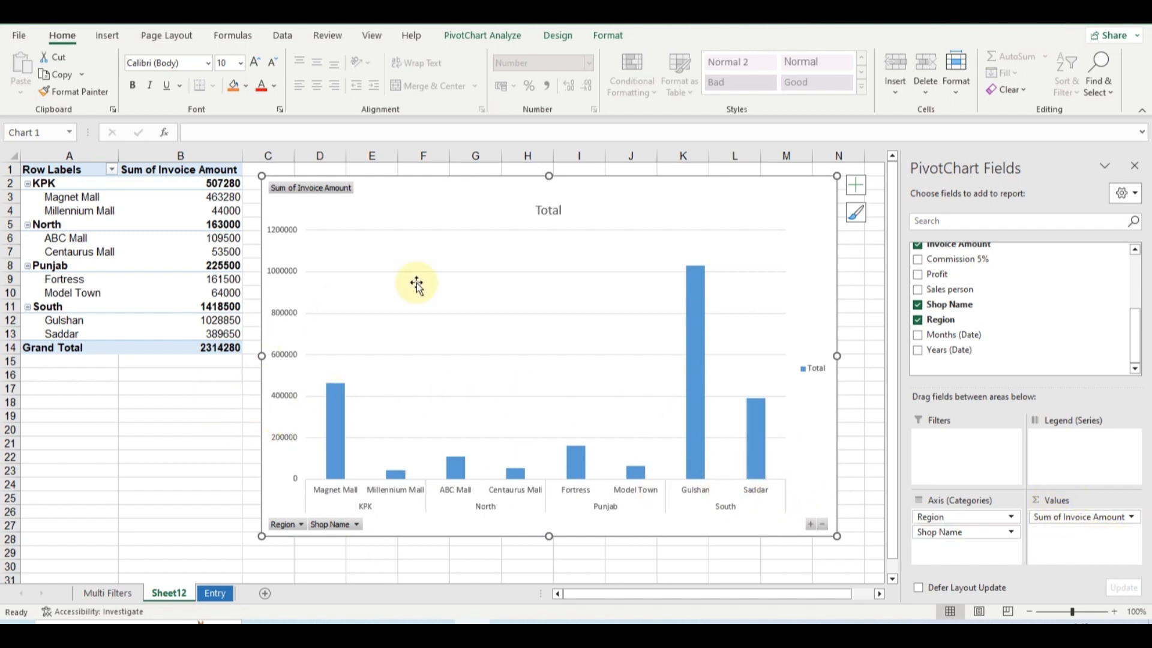
mouse_move(338, 396)
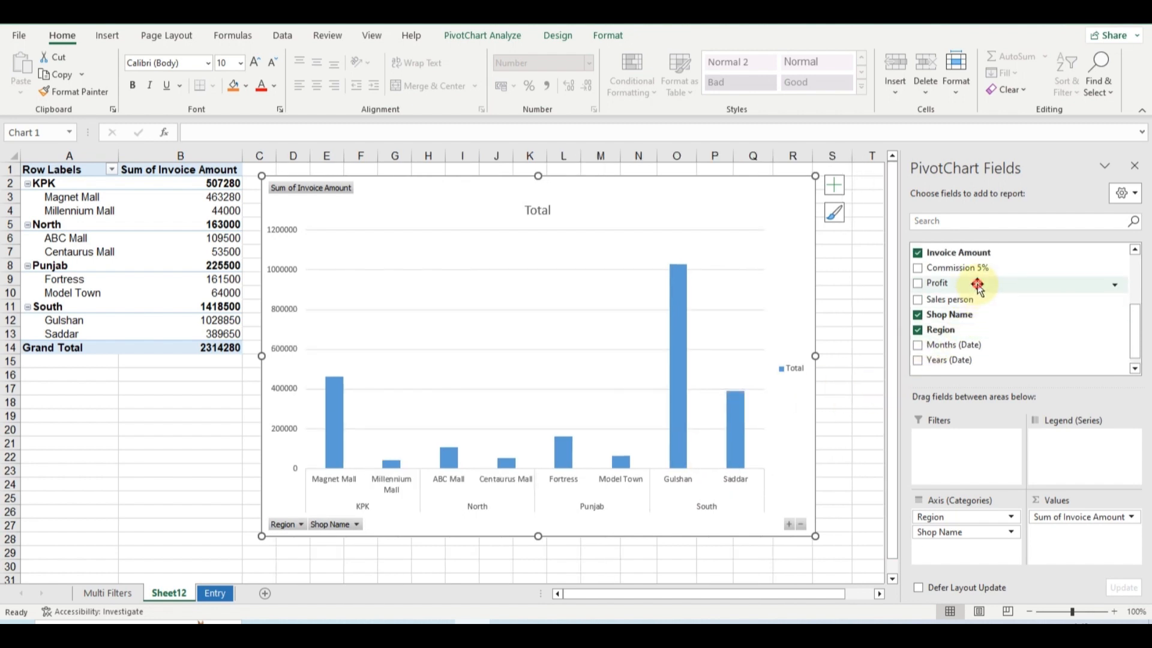
Add the Profit and Commission 5% fields to the PivotChart's values below Invoice Amount
drag(979, 289, 1078, 548)
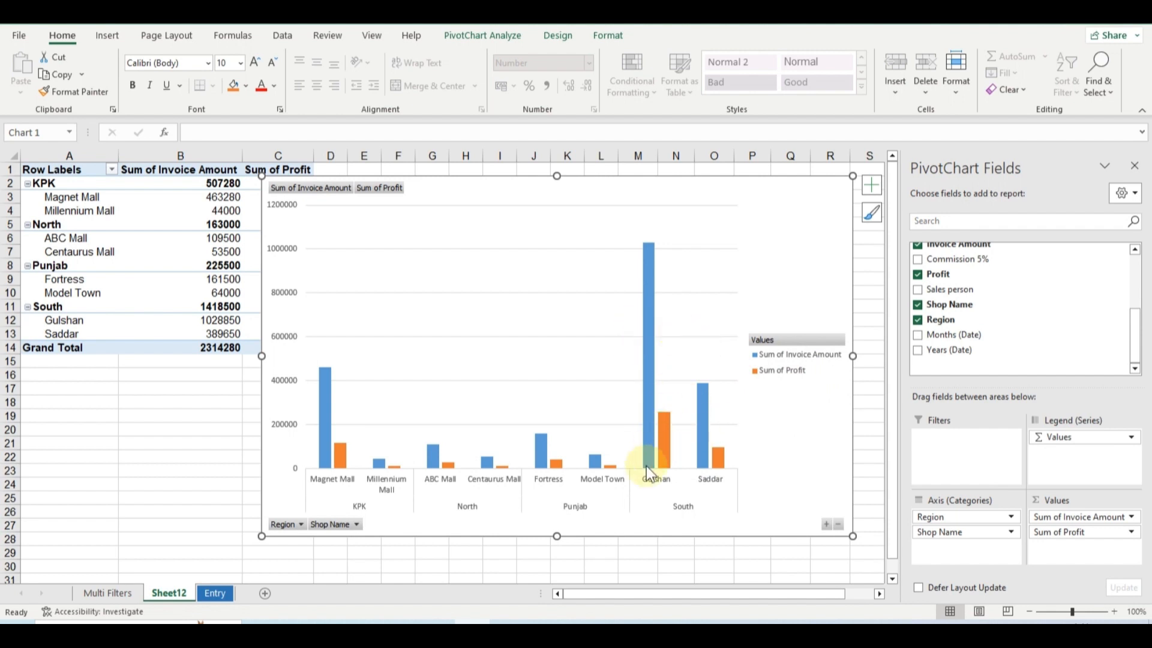
mouse_move(645, 443)
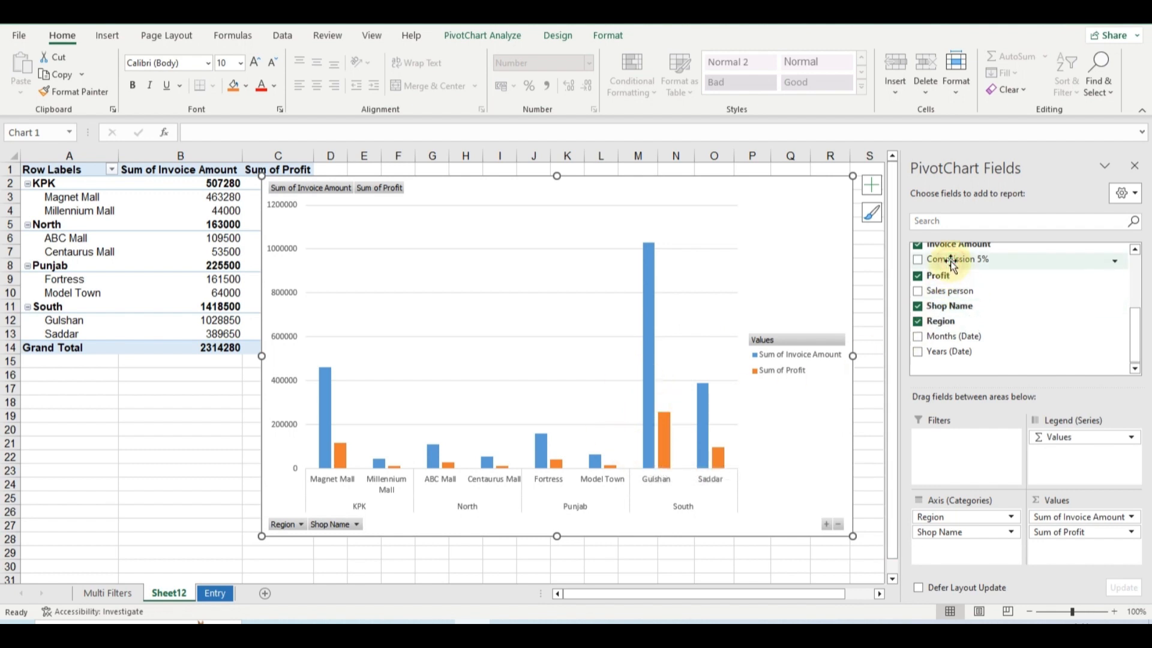
drag(952, 263, 1064, 553)
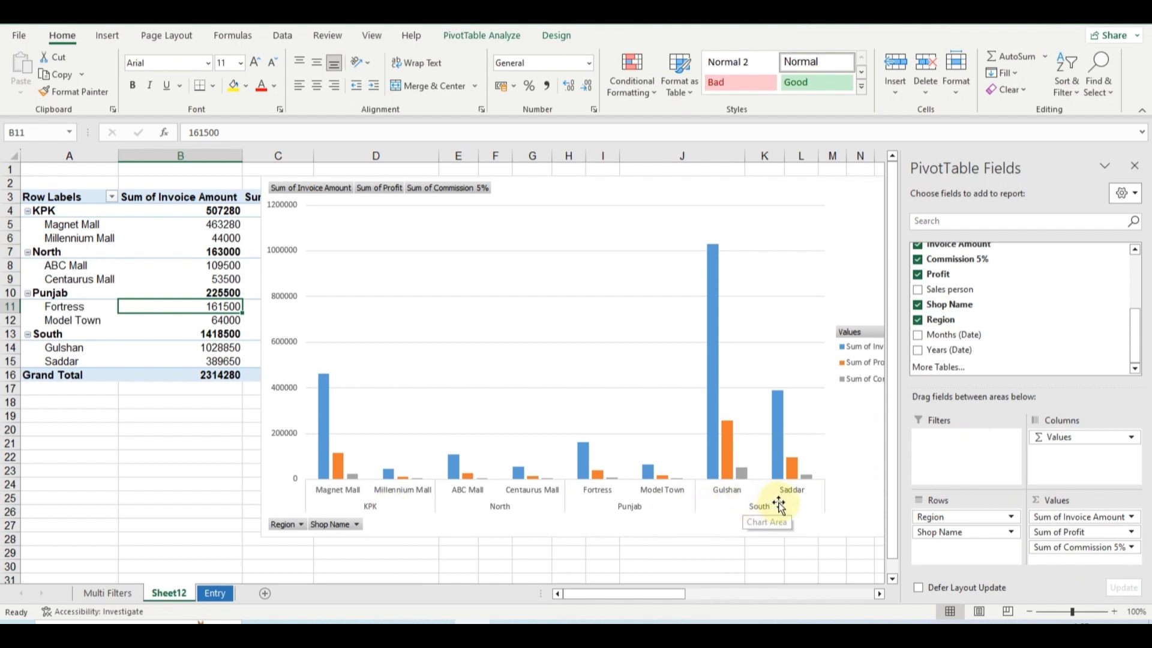
Remove the Region field from the pivot table's rows, keeping only Shop Name
click(1016, 318)
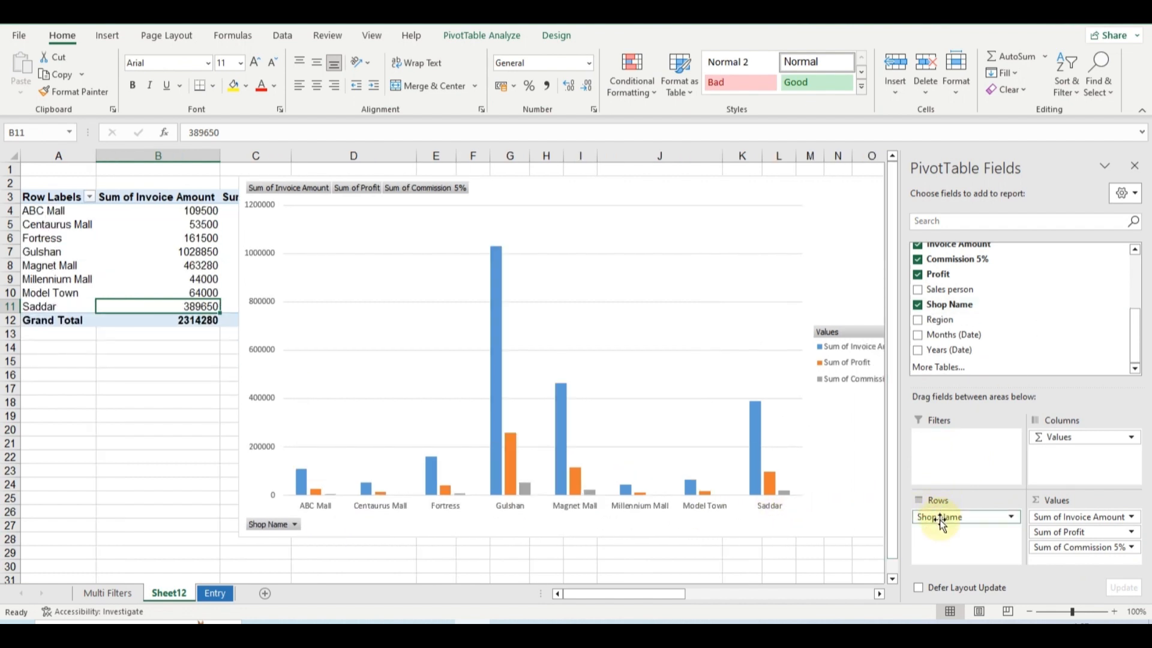
Replace Shop Name with Months (Date) in the pivot table's rows
drag(944, 514, 1016, 354)
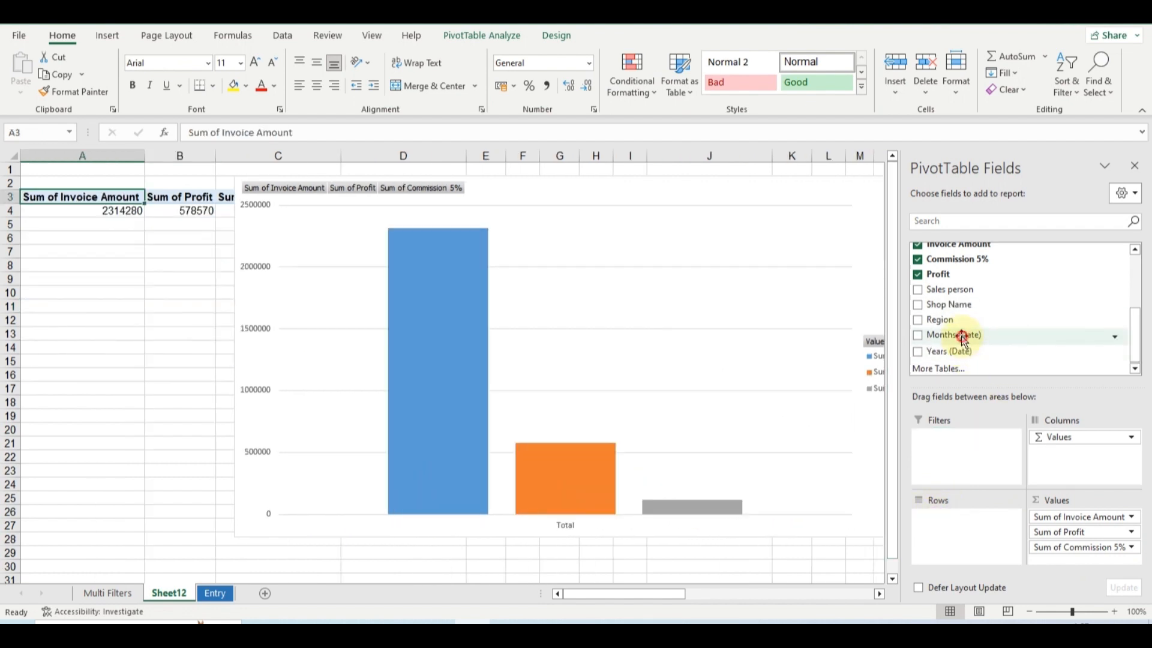
drag(952, 335, 956, 534)
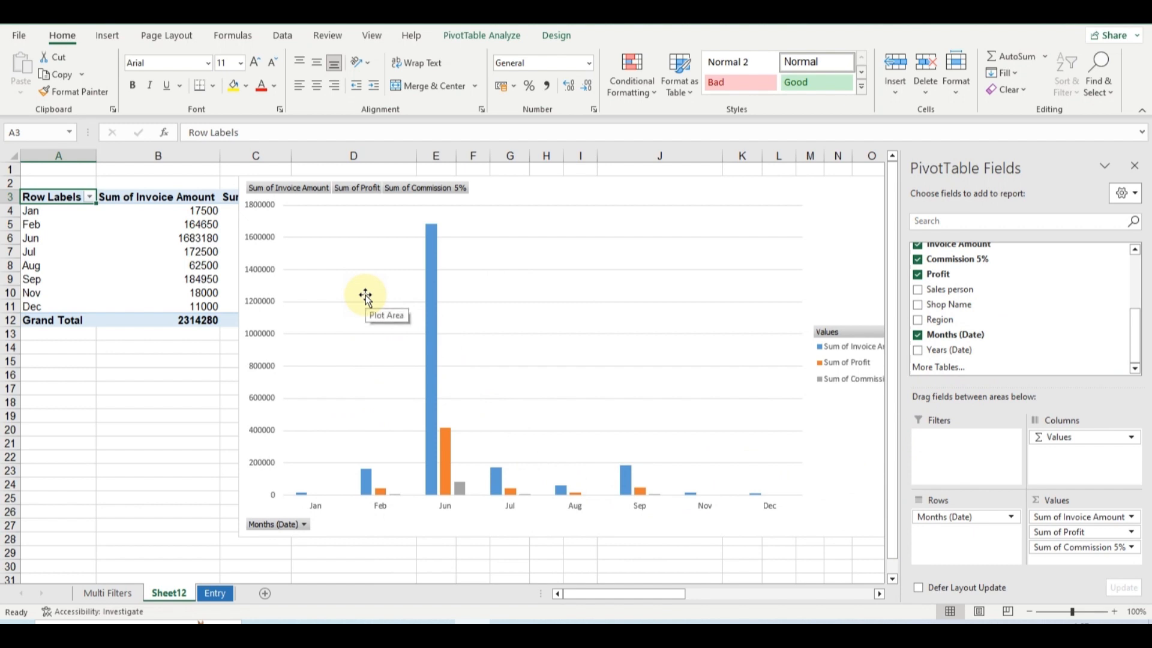
Add the Region field to the pivot table as a report filter
click(964, 322)
drag(964, 327, 963, 353)
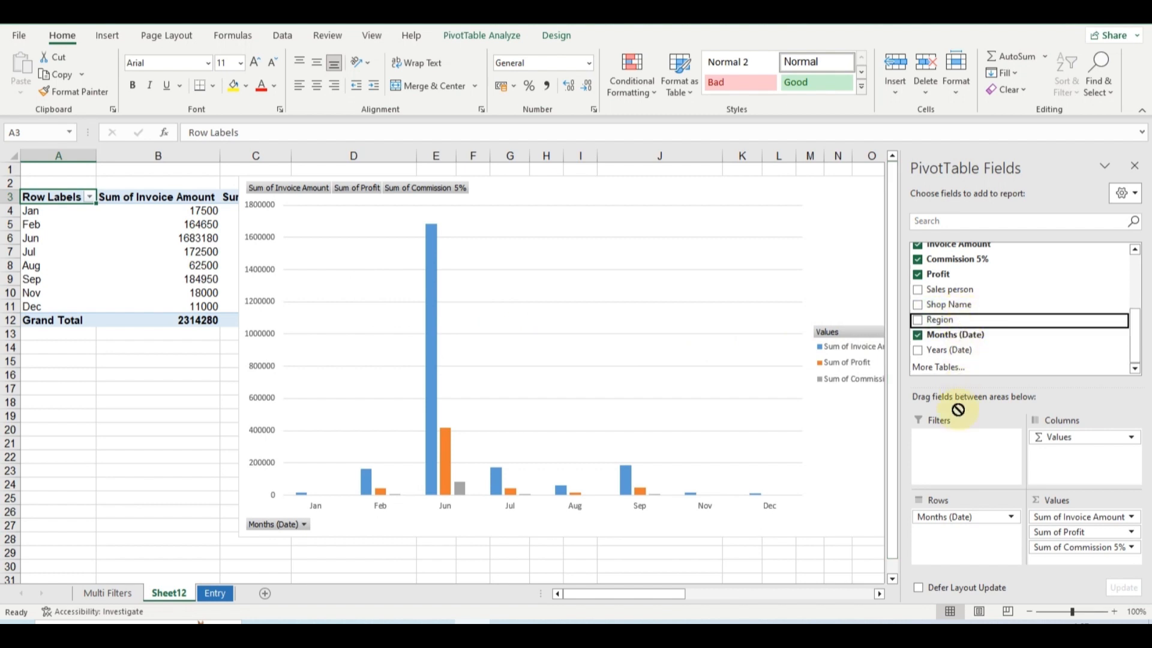
drag(958, 410, 958, 459)
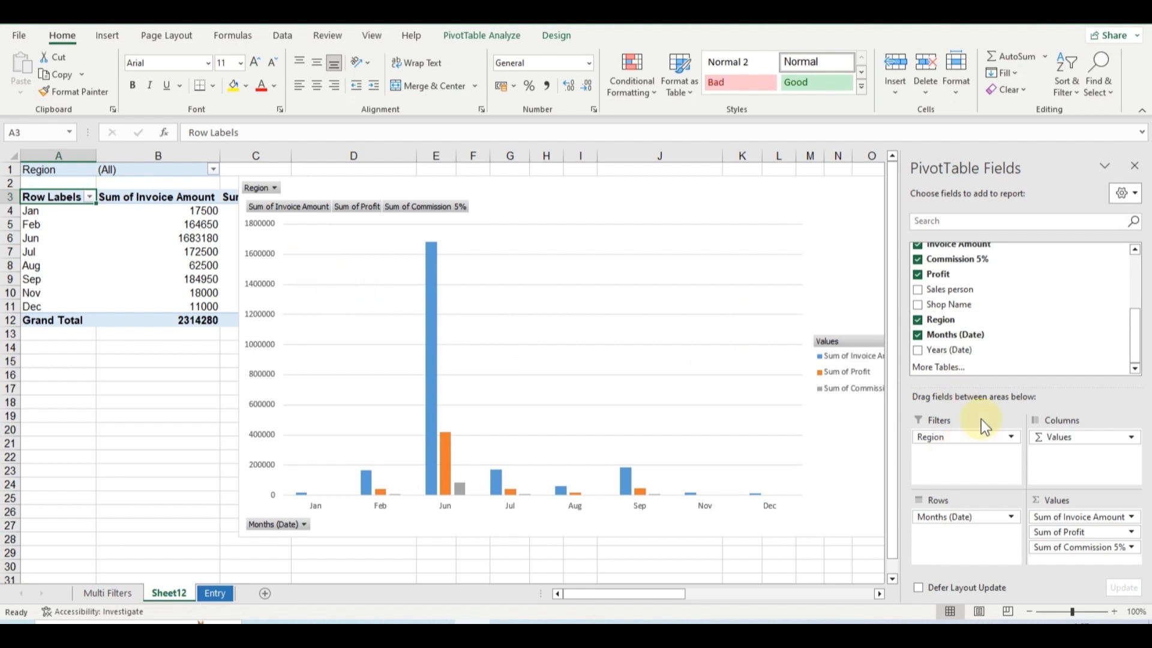
Filter the report by Region to exclude South, keeping KPK, North and Punjab
click(262, 188)
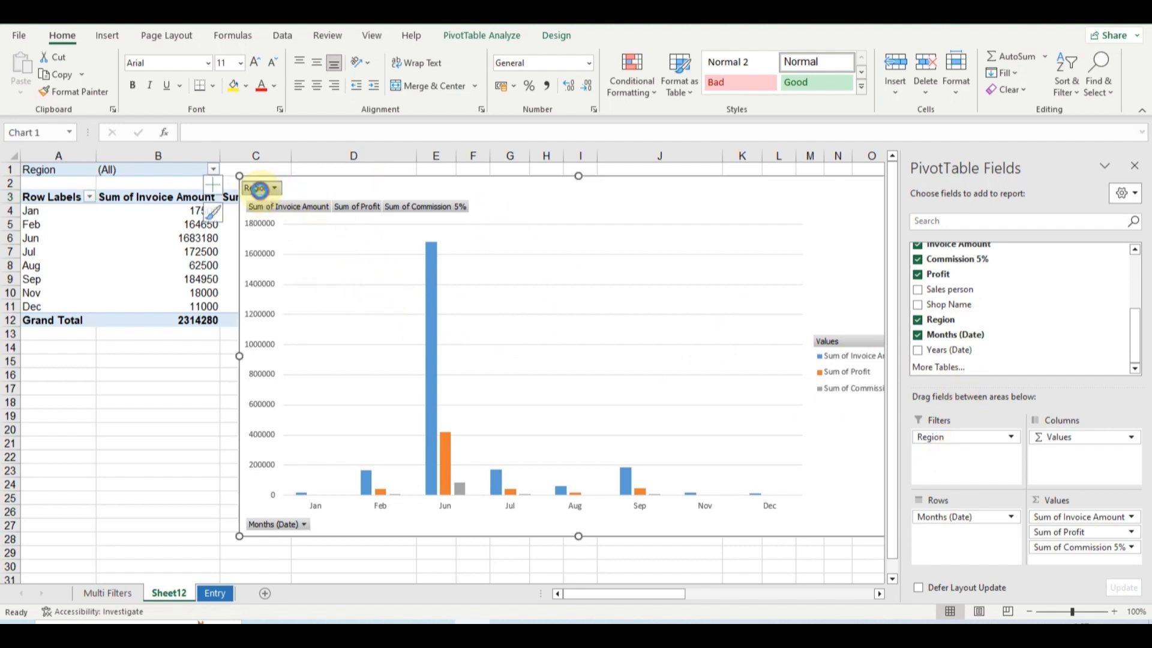
click(319, 186)
click(162, 234)
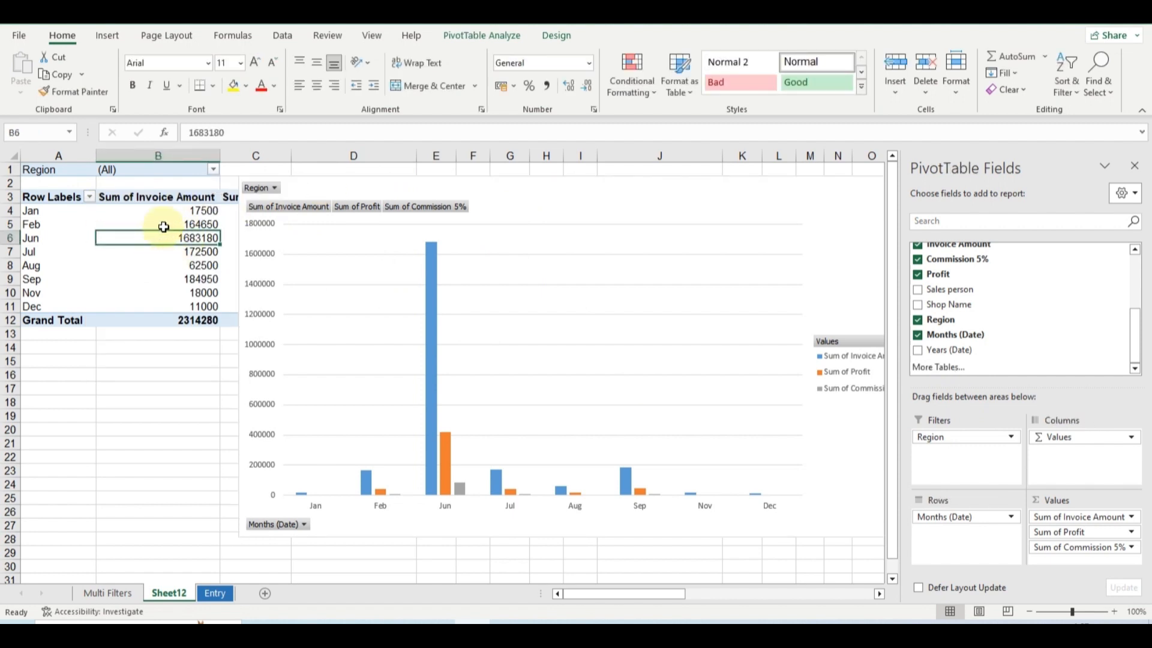
click(211, 168)
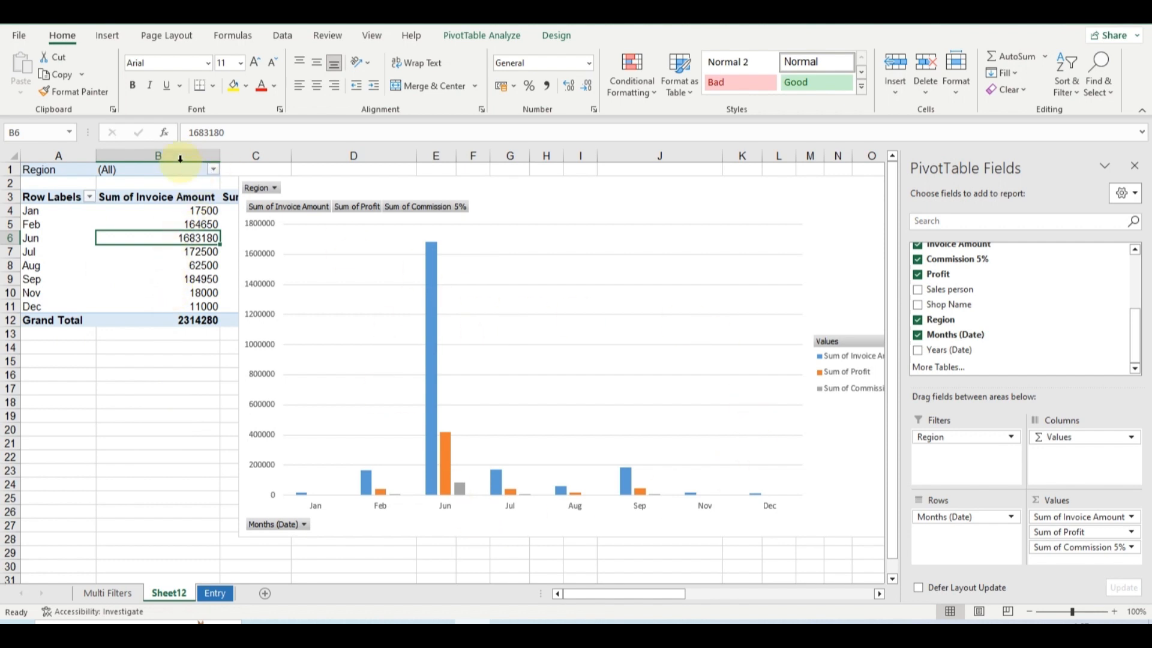
click(213, 170)
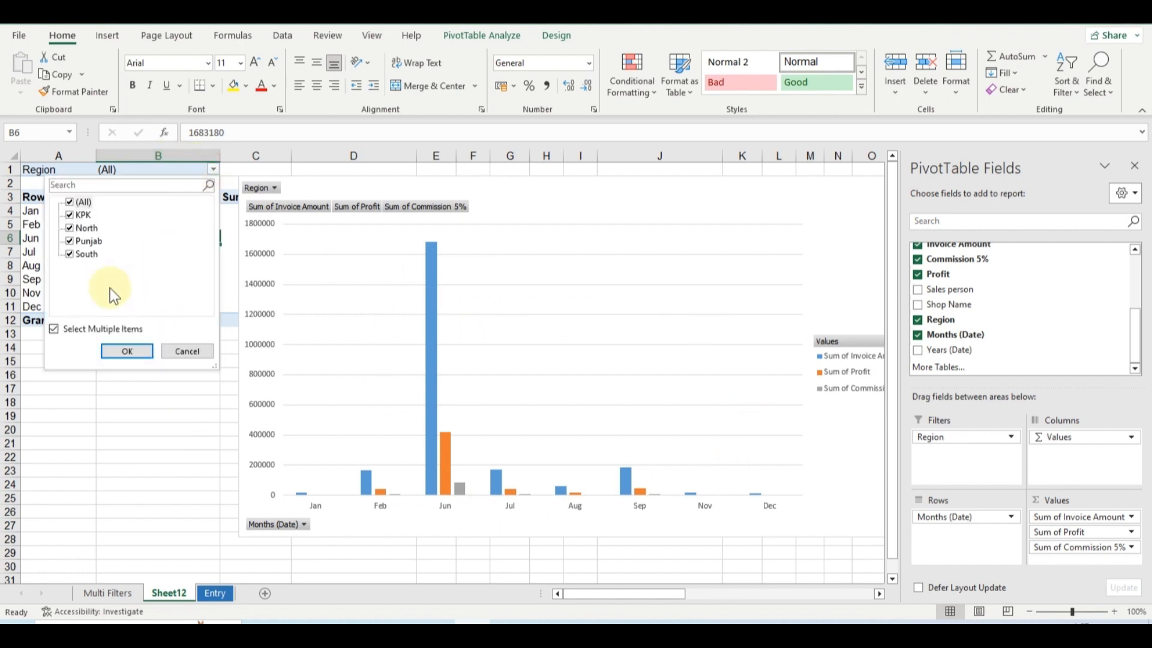
click(69, 255)
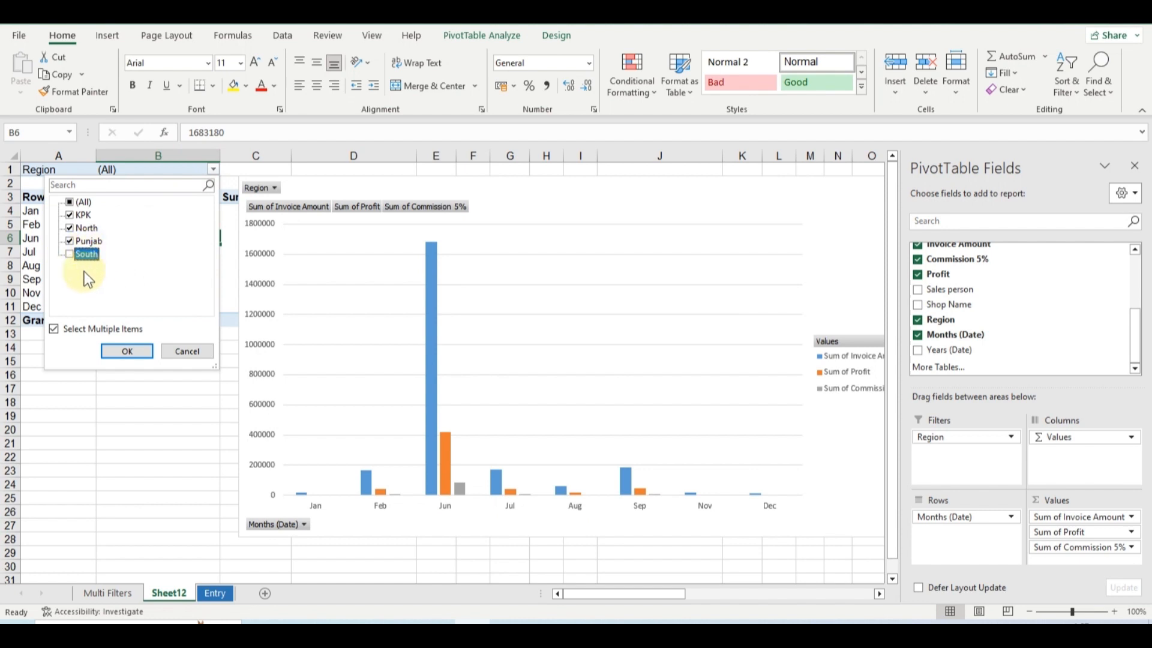
click(114, 351)
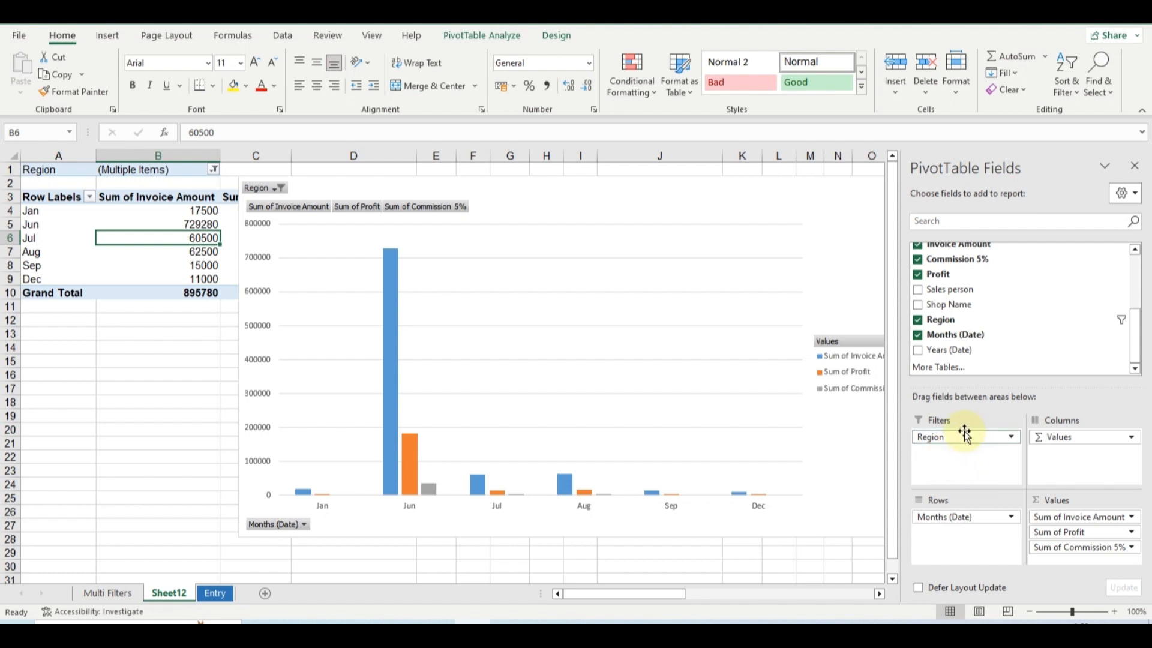
Remove Region from the report filters and clear Invoice Amount, Profit and Commission 5% from the values
drag(964, 433, 1020, 358)
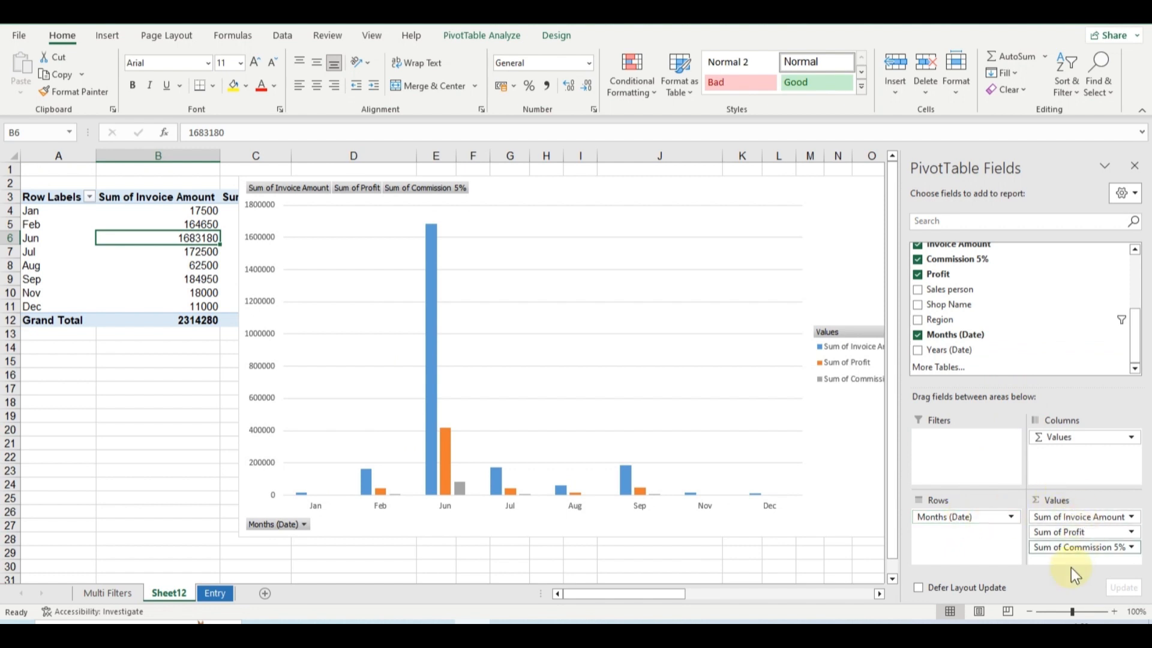
drag(1071, 521, 1067, 333)
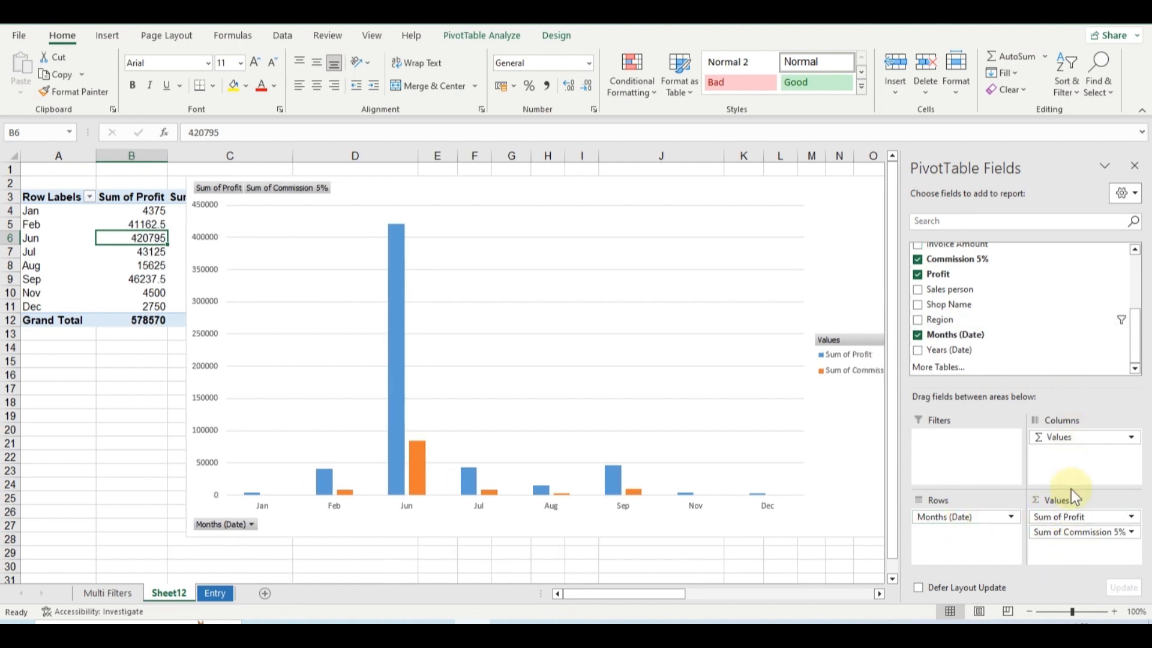
drag(1067, 511, 1067, 340)
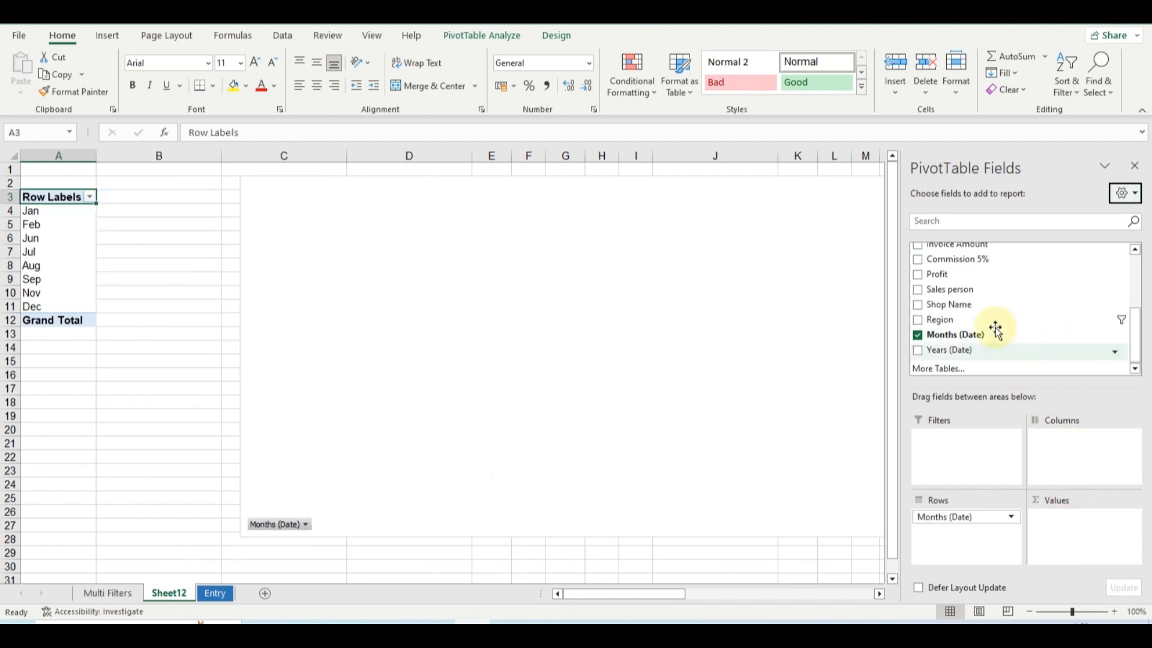
Add Item # to the pivot table's values and summarise it by Count
scroll(990, 324, up, 3)
drag(951, 248, 1063, 535)
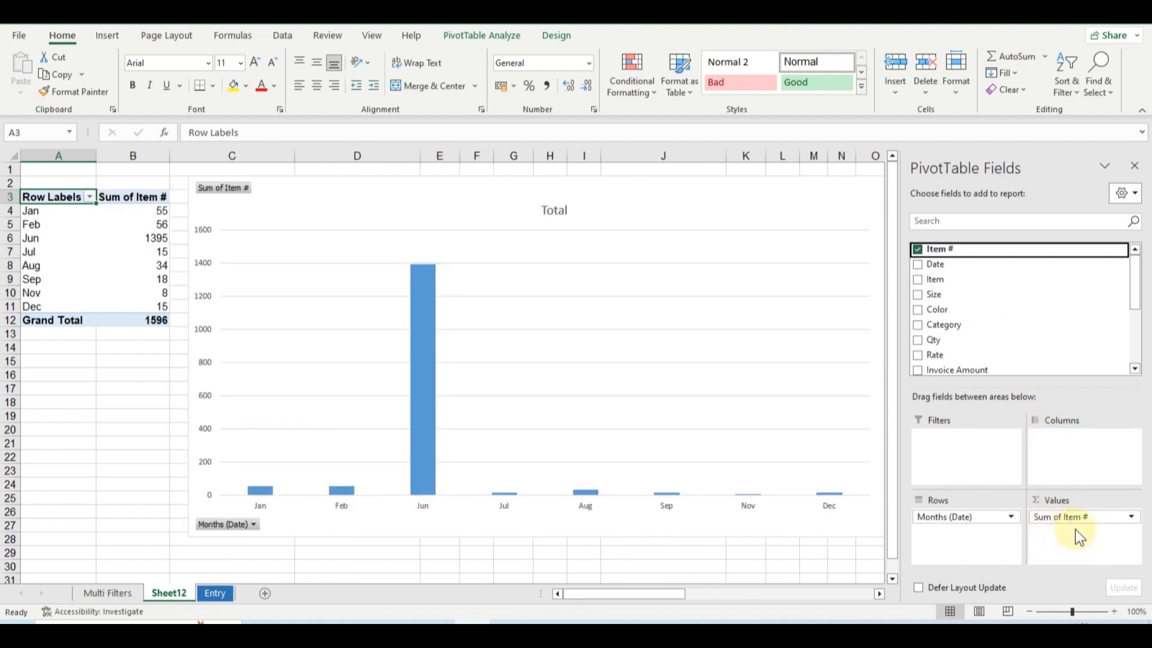
click(1132, 517)
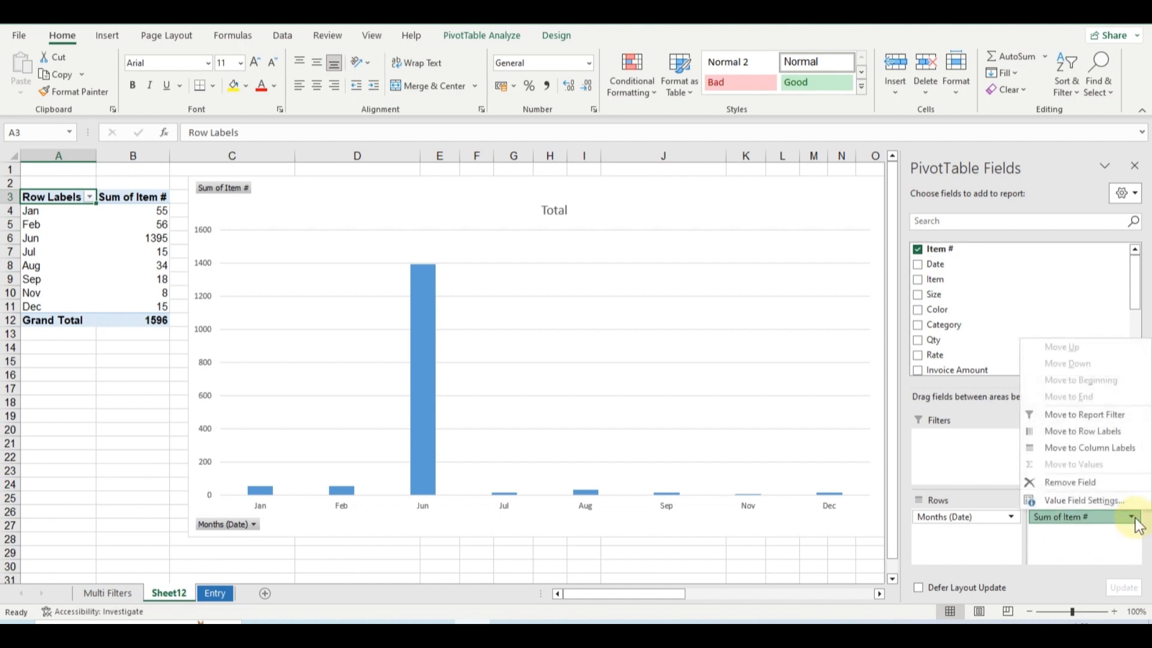
click(1100, 502)
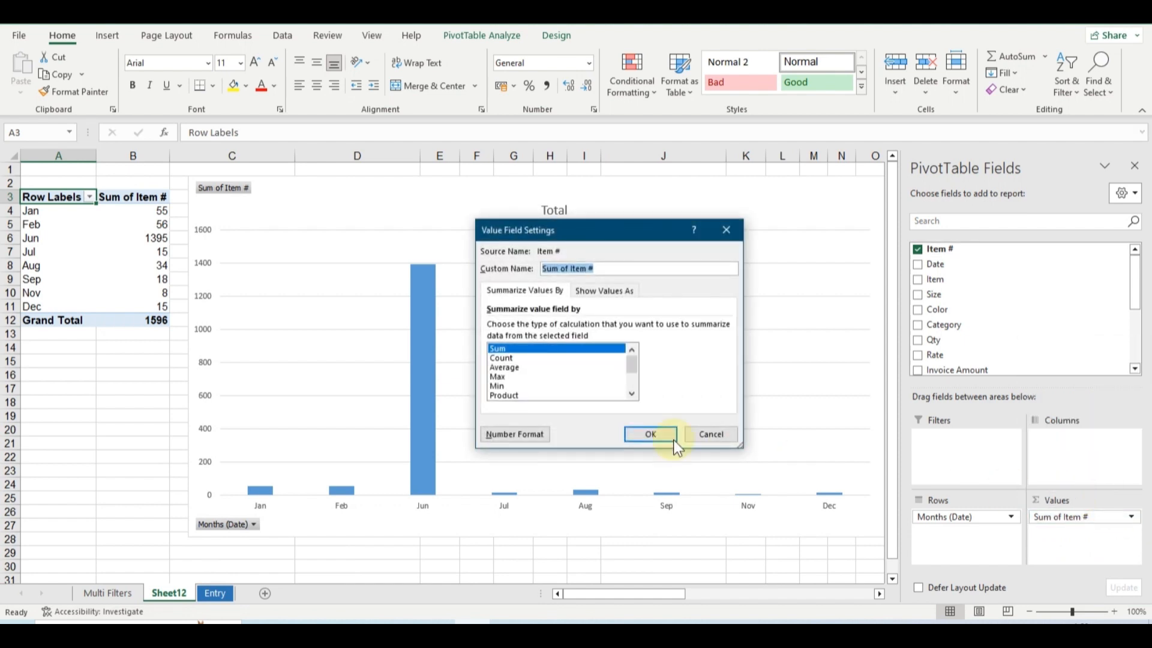
click(505, 358)
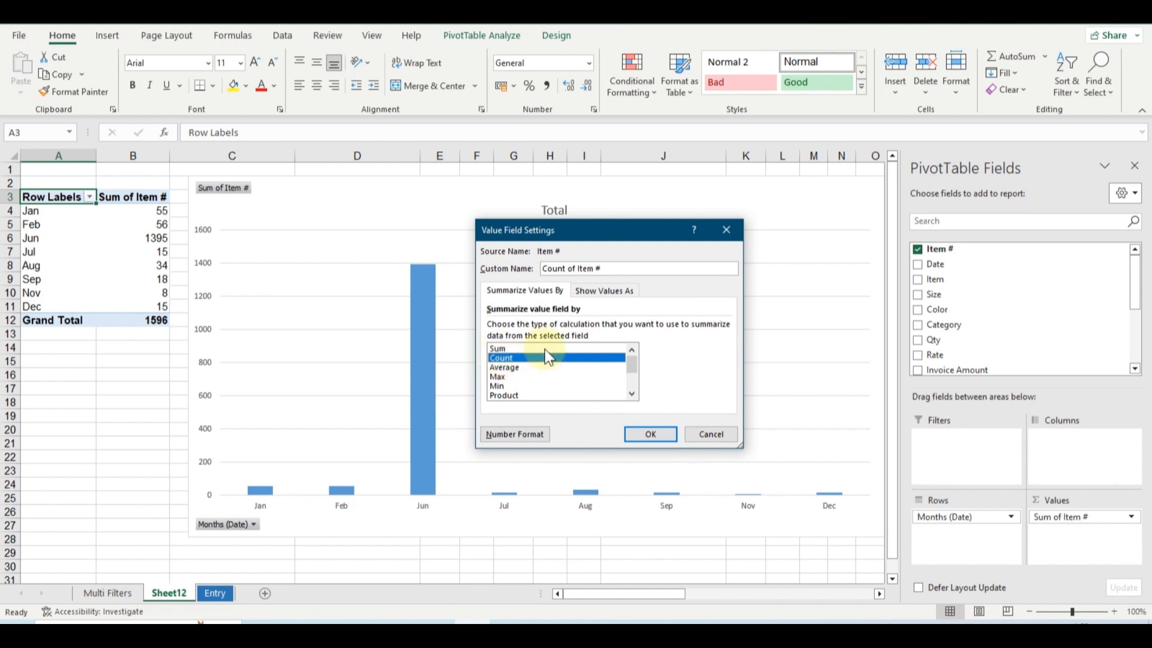
click(627, 434)
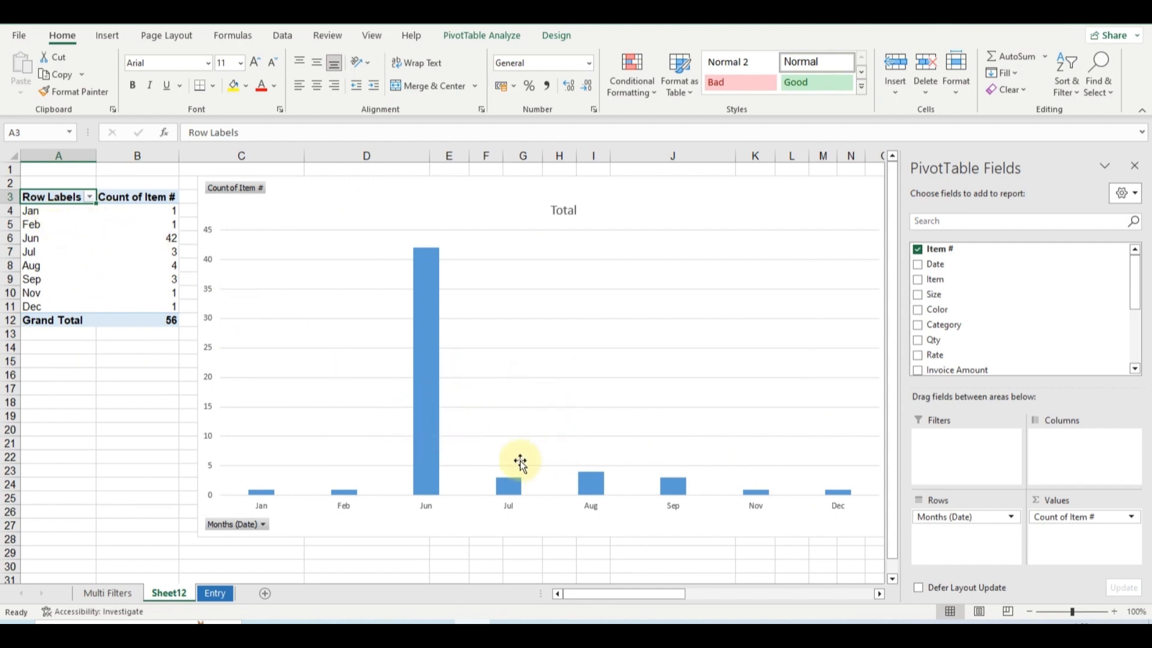
Select the PivotChart and close its field list
click(707, 527)
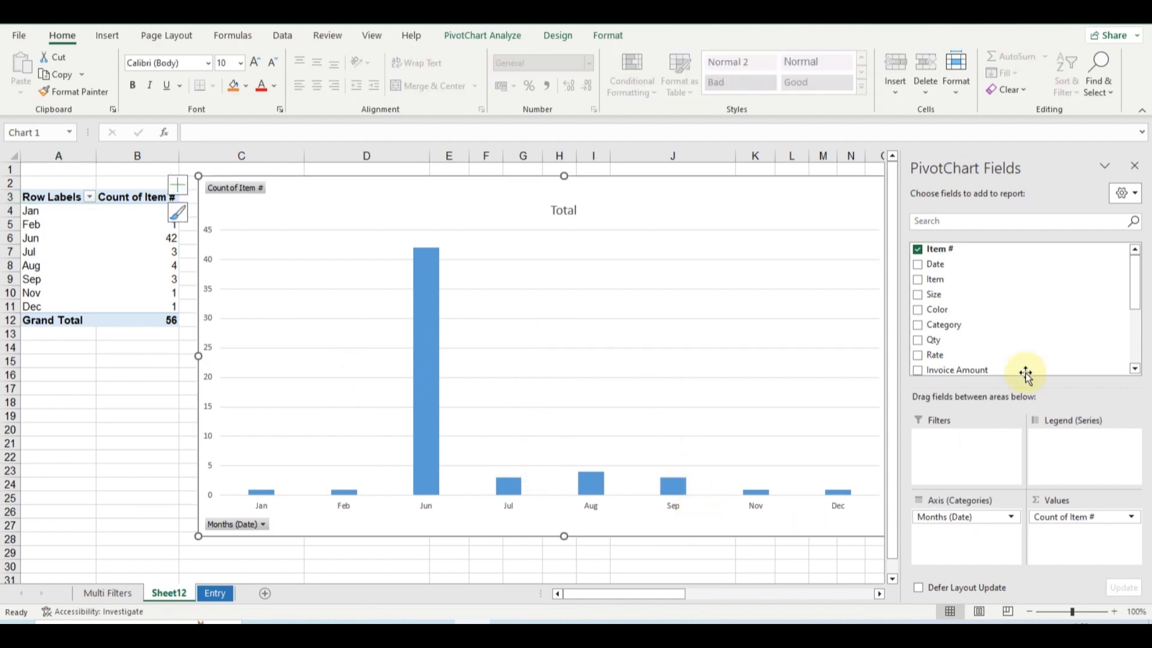
click(1135, 166)
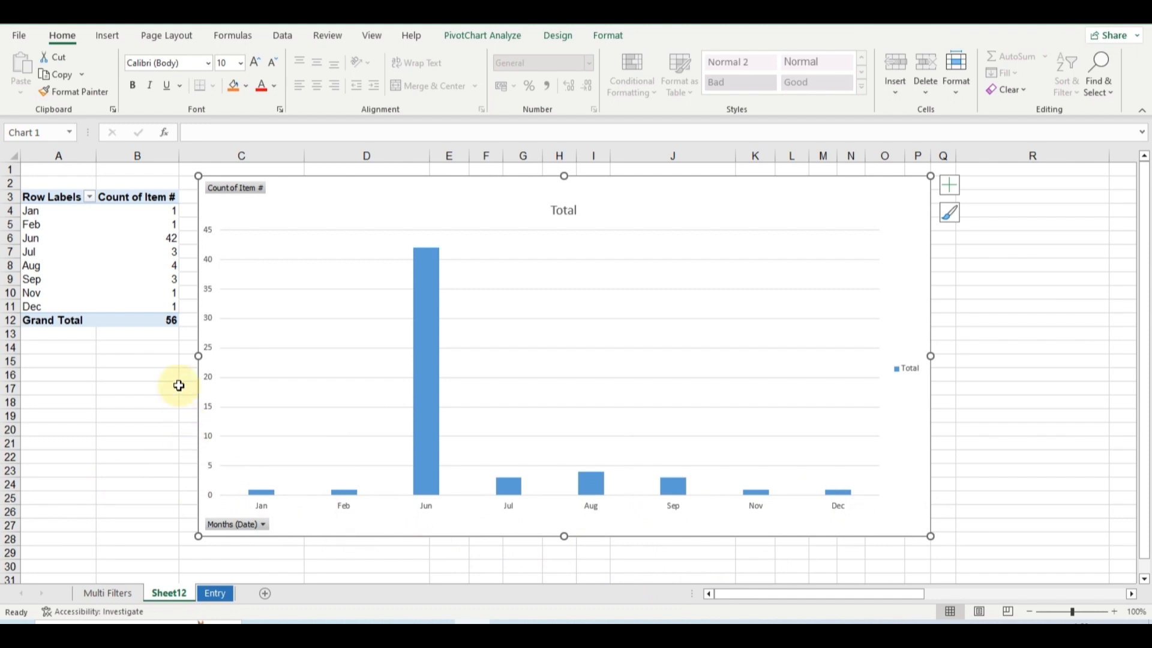
click(90, 251)
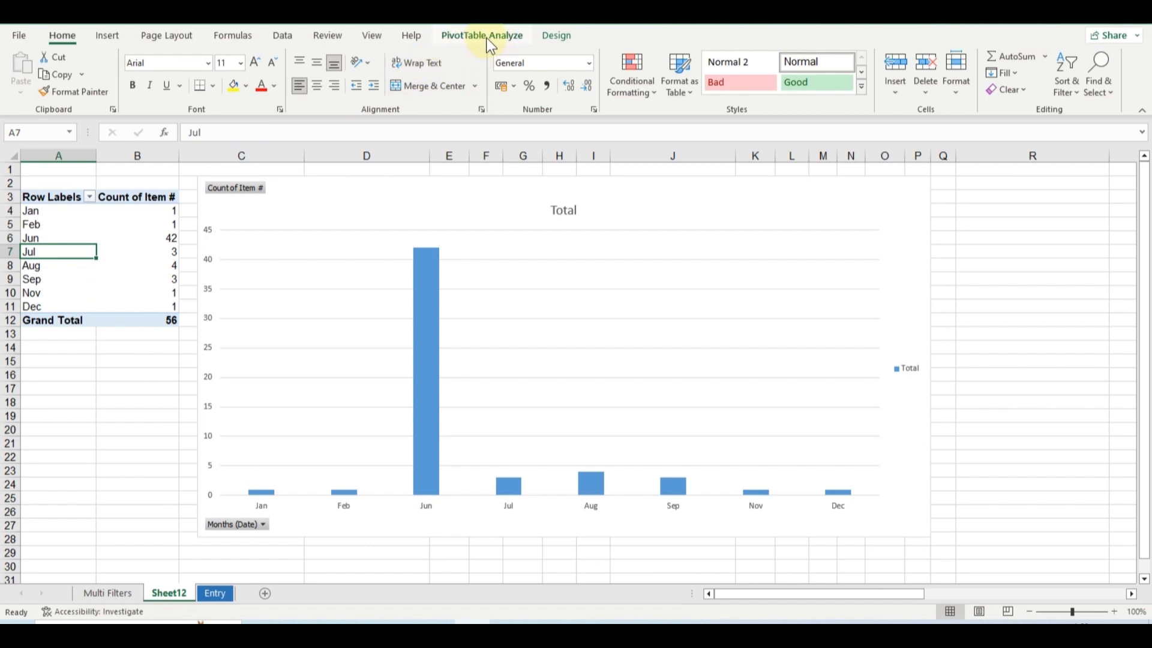
click(514, 38)
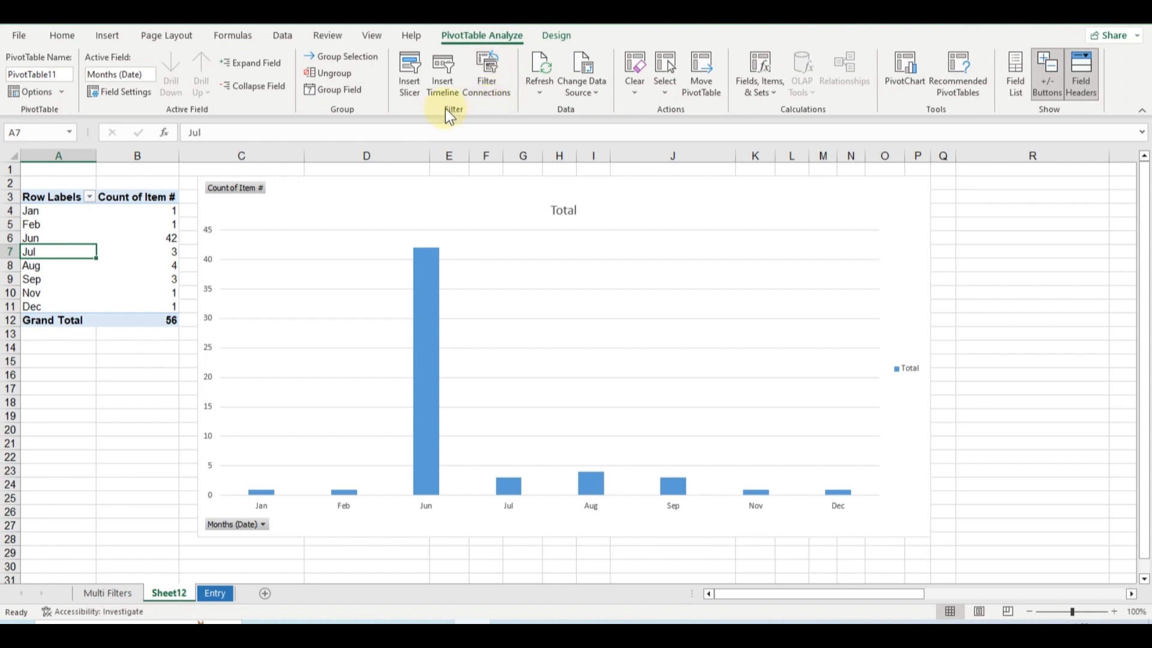
click(411, 84)
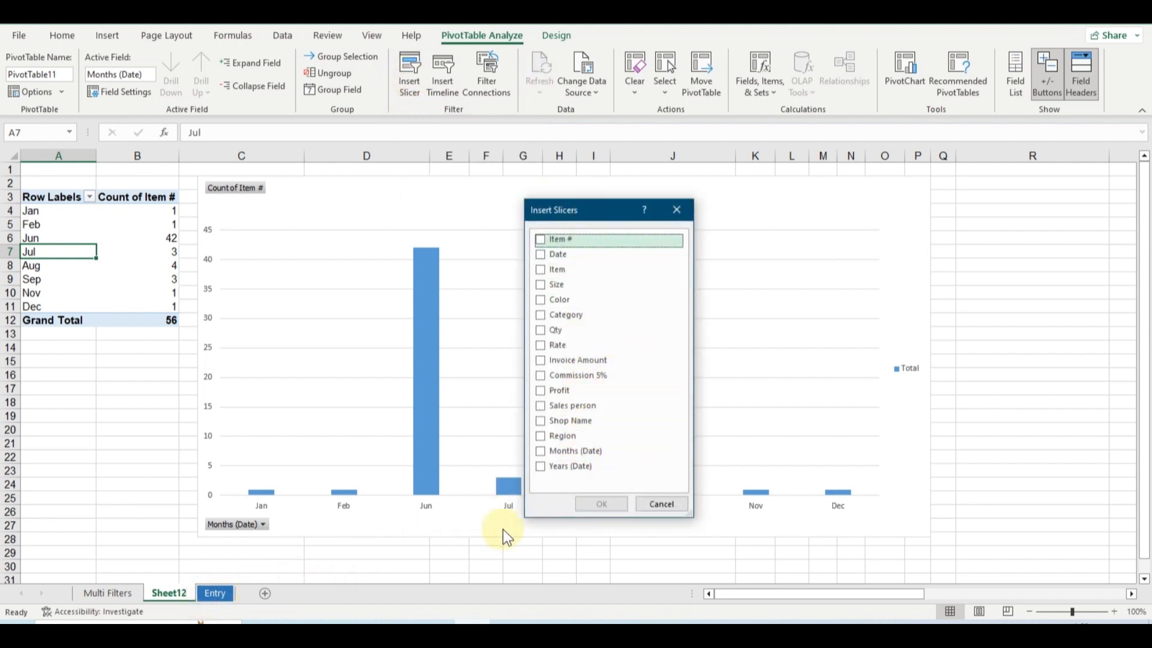
click(658, 506)
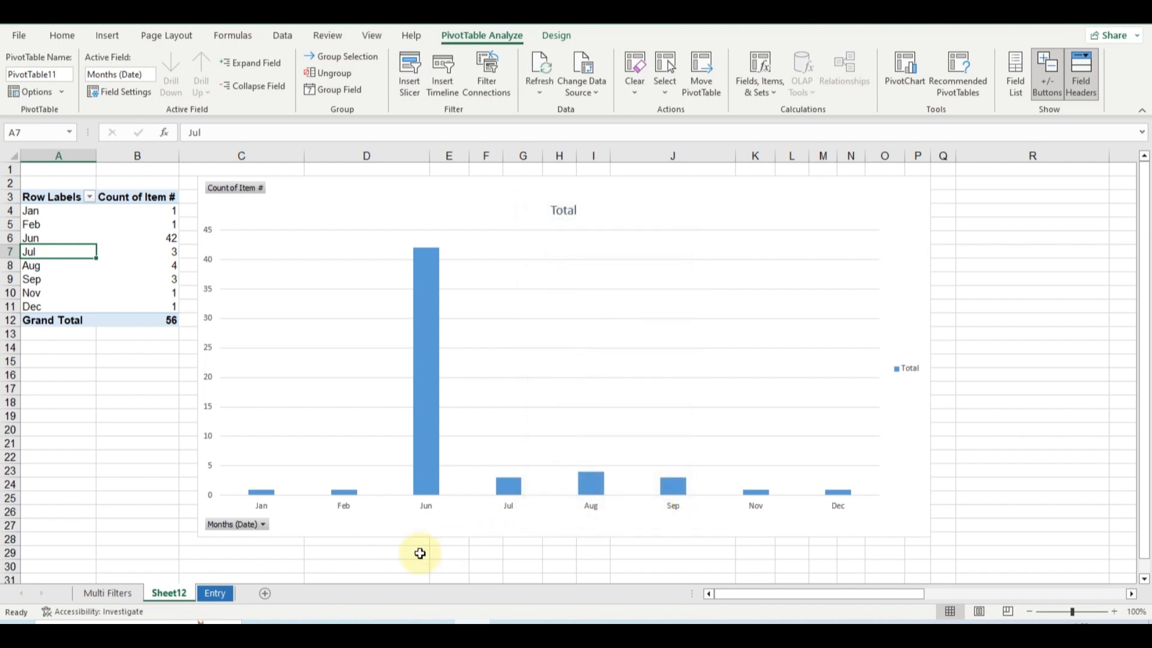
Review the header row A1:N1 on the Entry sheet for fields suited to slicers, and return to Sheet12
click(215, 593)
drag(53, 181, 1082, 185)
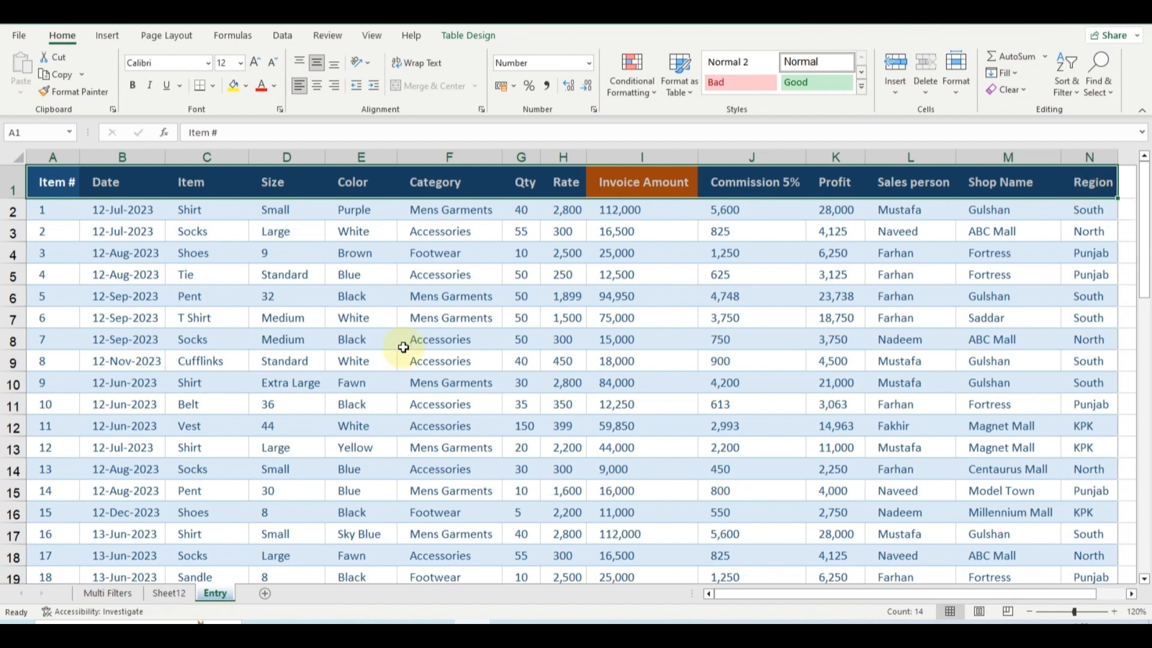
click(180, 592)
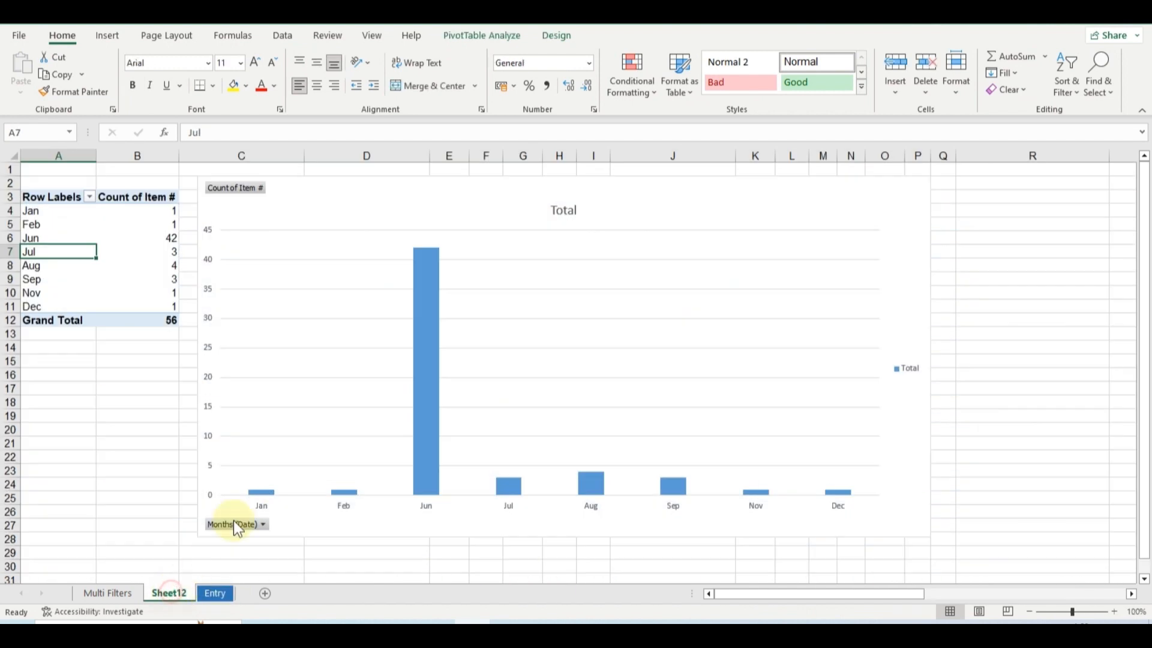
Insert slicers for the Date, Size and Color fields of the pivot table
click(461, 33)
click(410, 74)
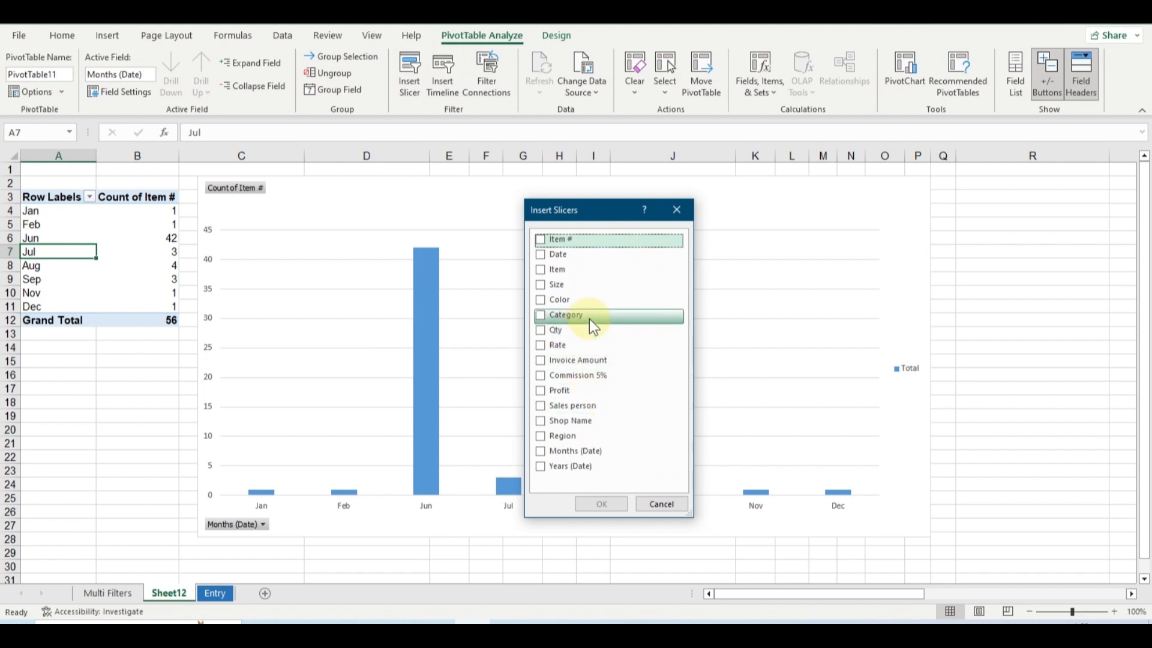
click(540, 301)
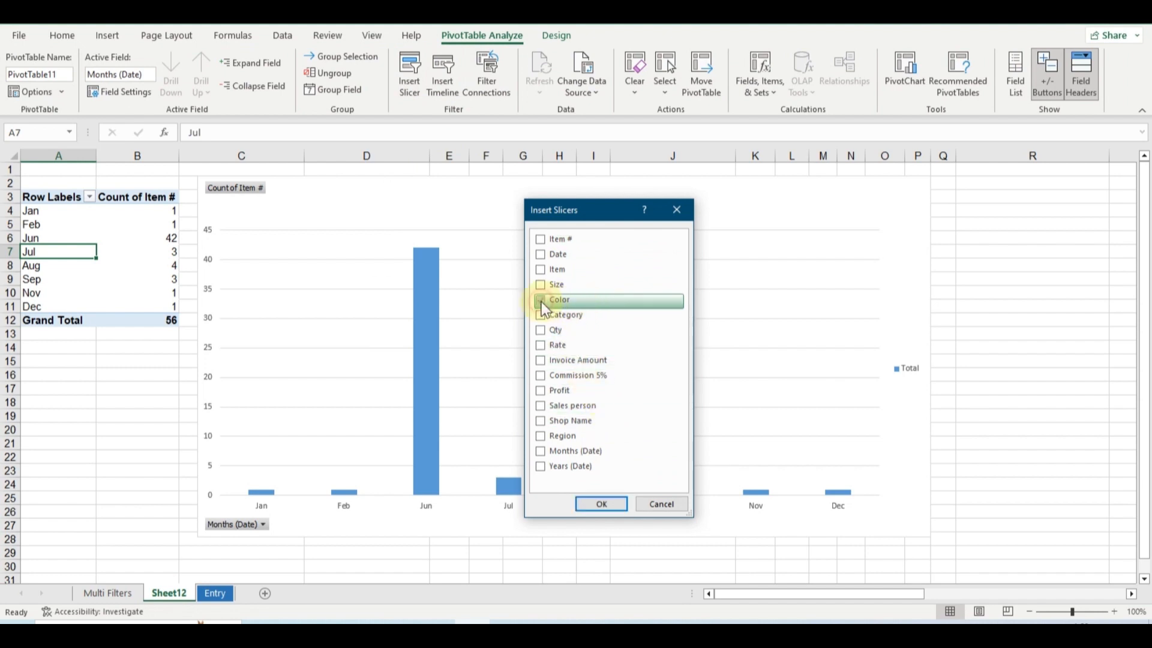
click(541, 285)
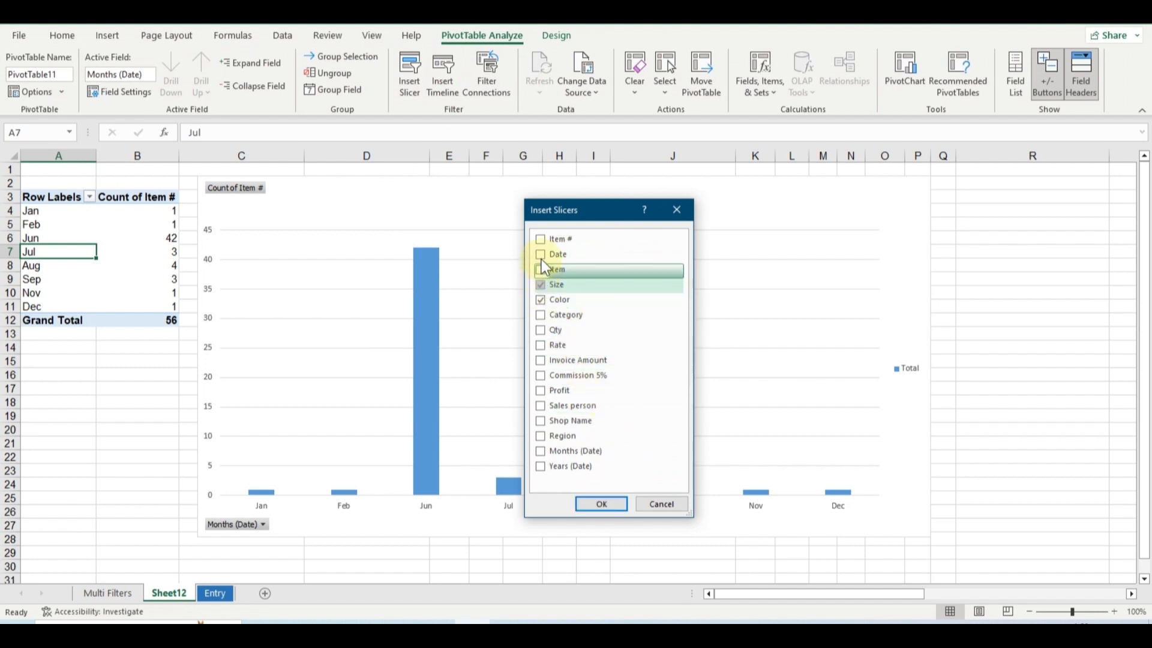
click(541, 256)
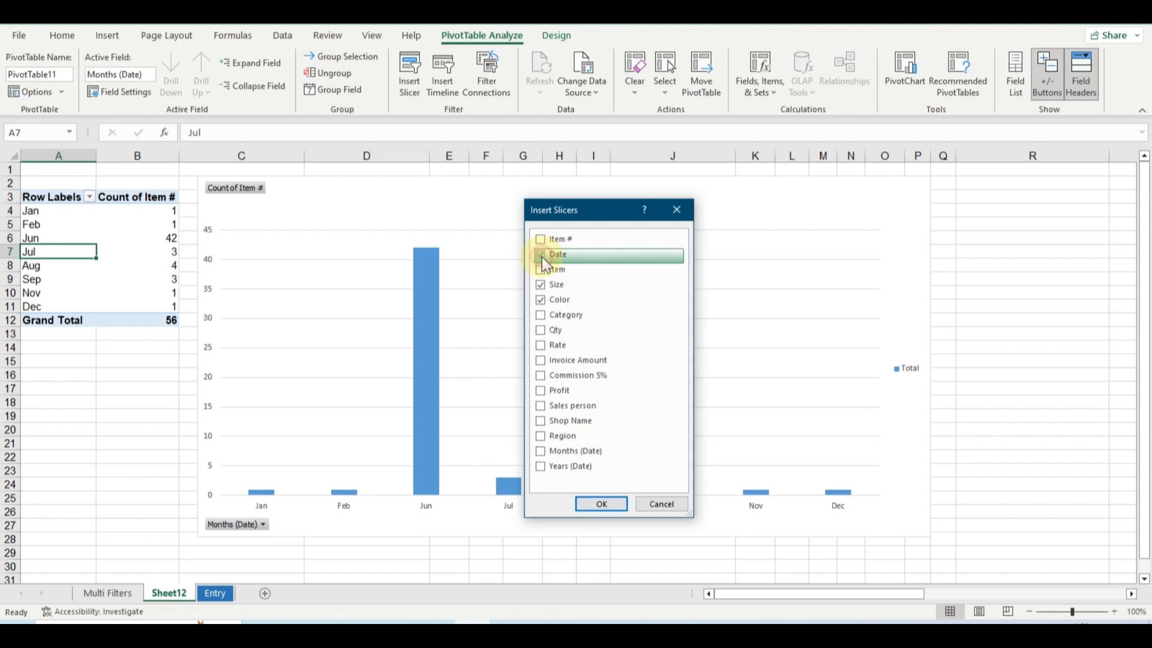
click(597, 505)
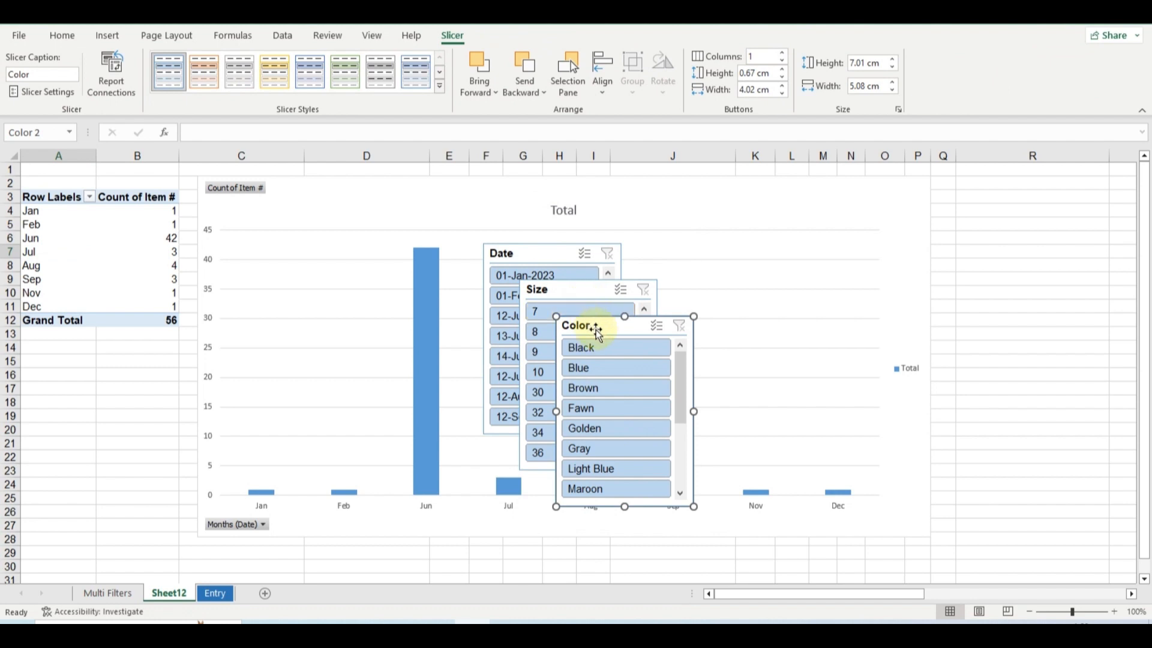
Move the Color, Size and Date slicers off the PivotChart to the empty cells around column R
drag(596, 329, 975, 217)
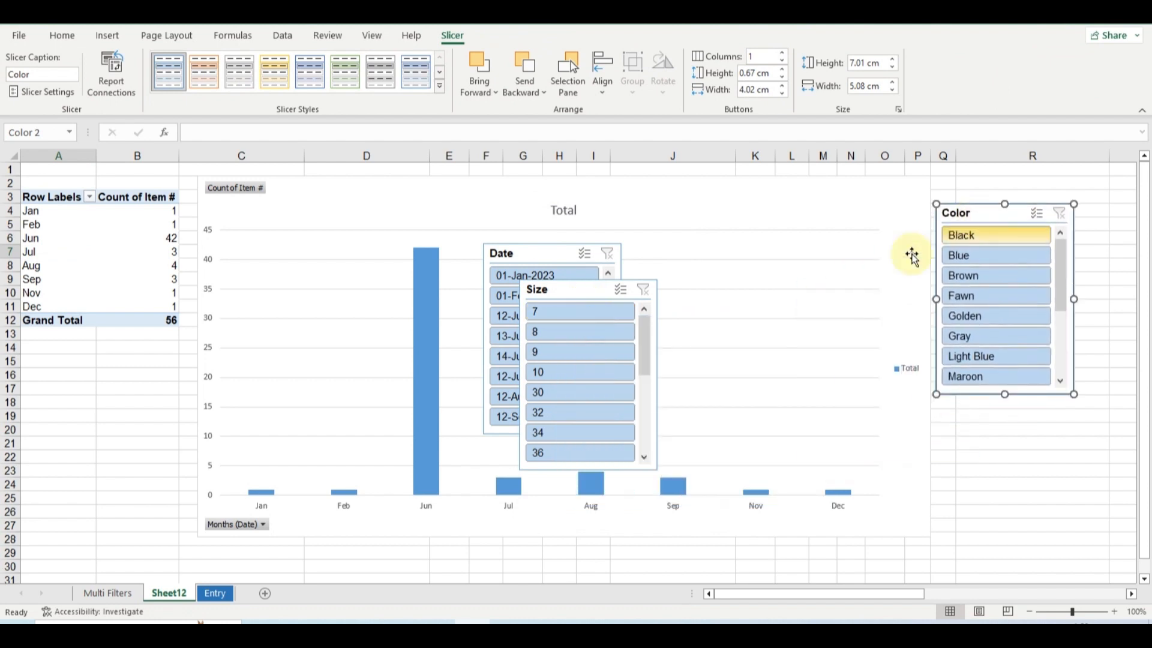
drag(565, 293, 664, 315)
drag(871, 364, 1011, 372)
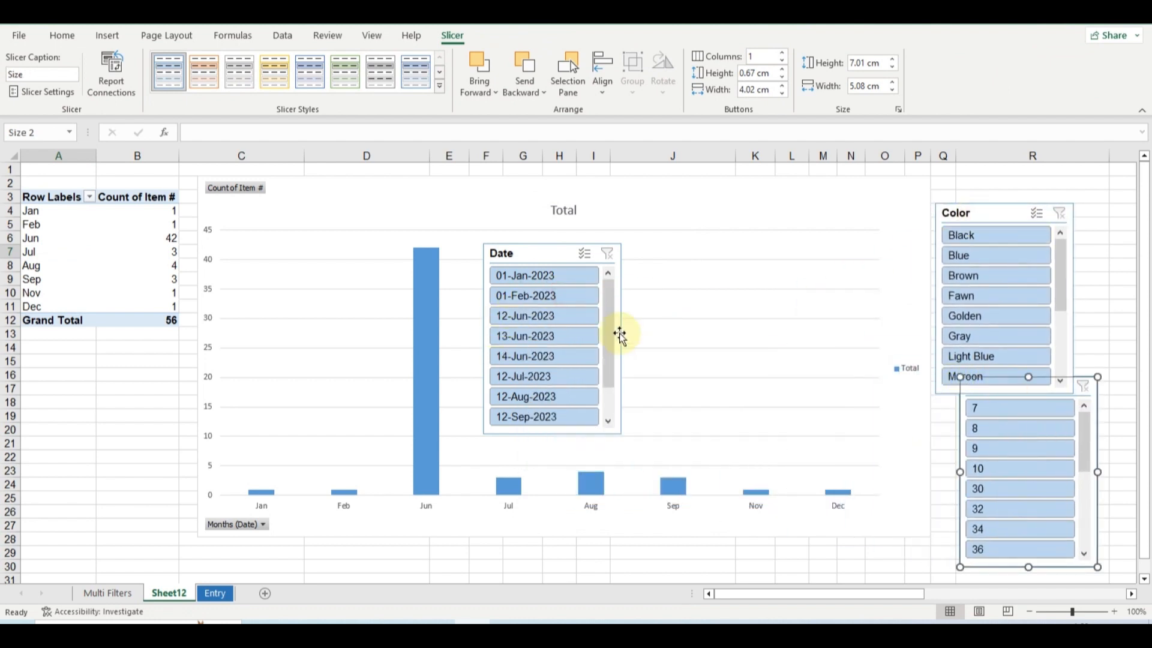
drag(532, 252, 1087, 301)
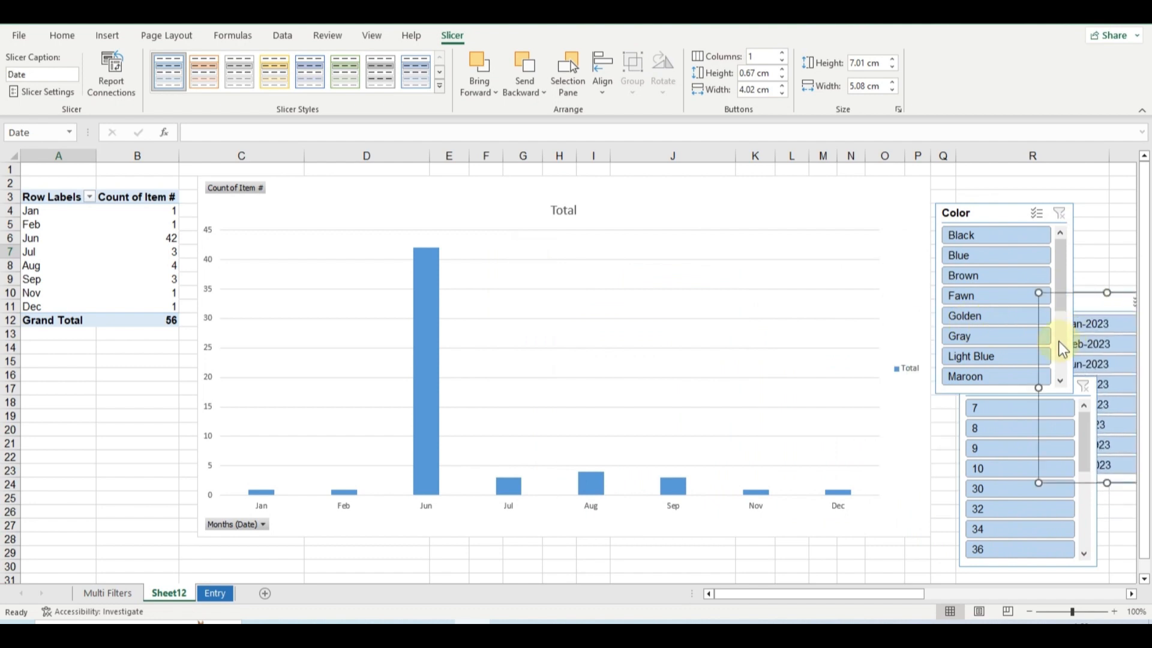
Filter the pivot table and chart to Fawn with the Color slicer
click(993, 298)
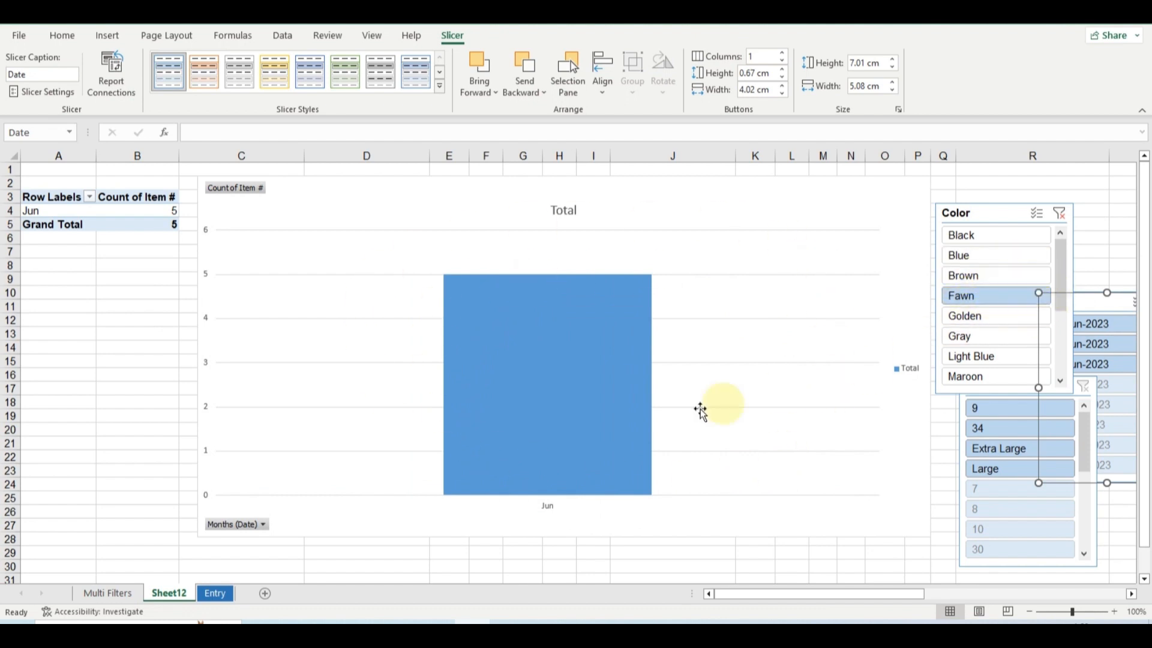
Clear the Color slicer's filter and look through the Size slicer's list down to Standard
mouse_move(551, 320)
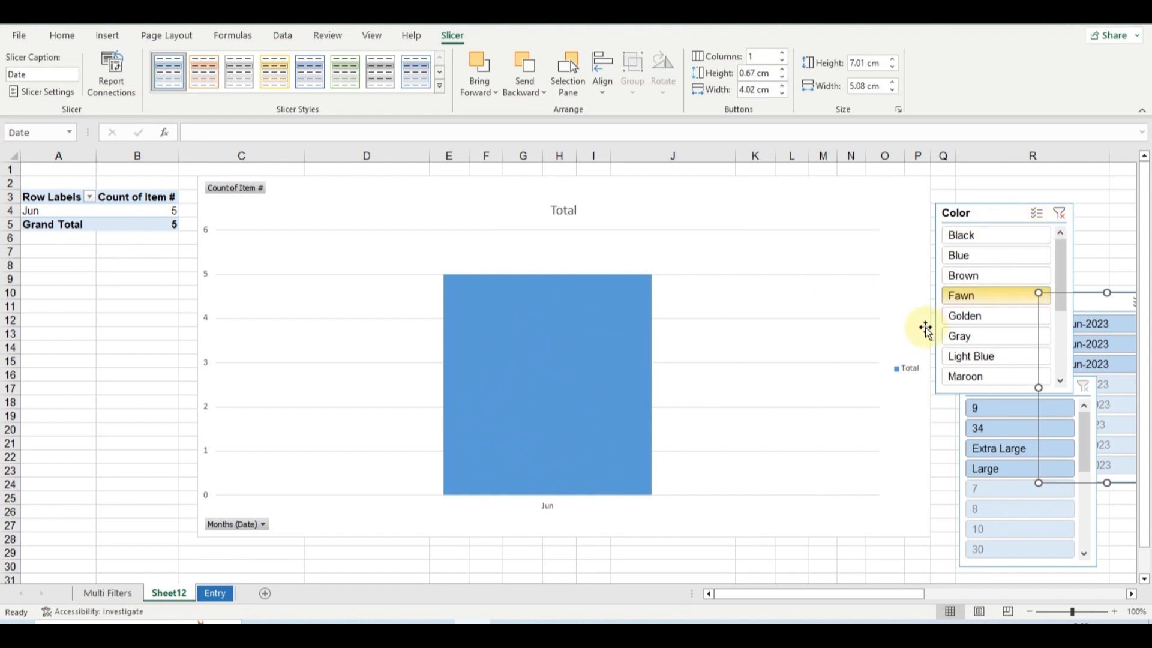
click(1060, 211)
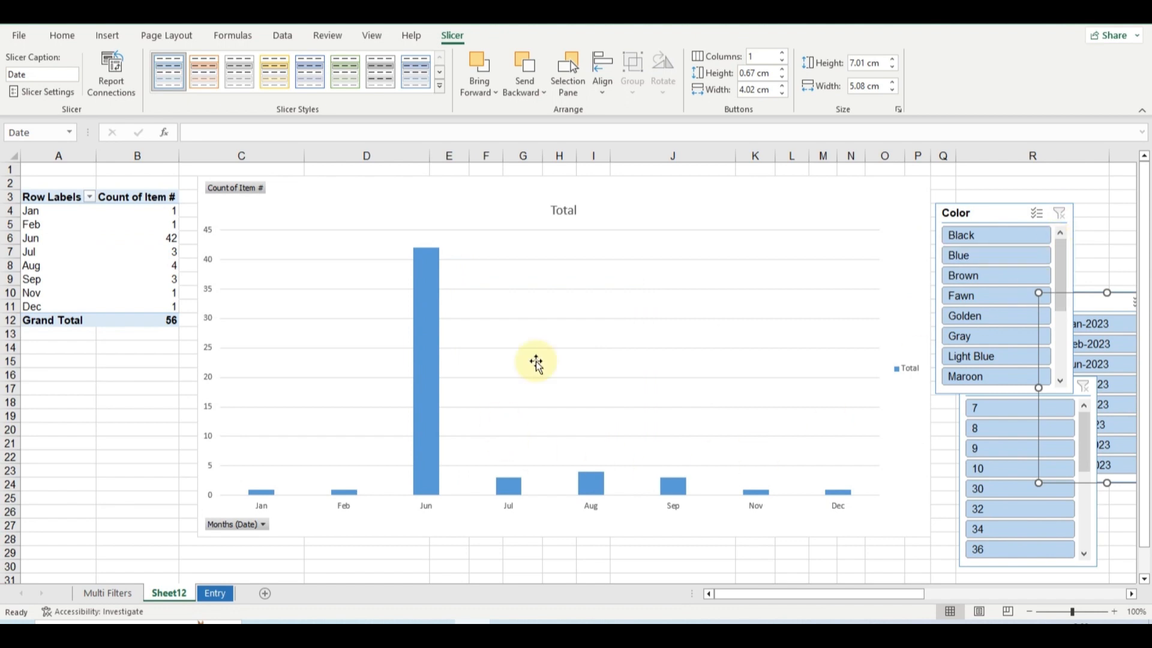
click(1082, 510)
drag(1082, 510, 1085, 480)
click(1089, 505)
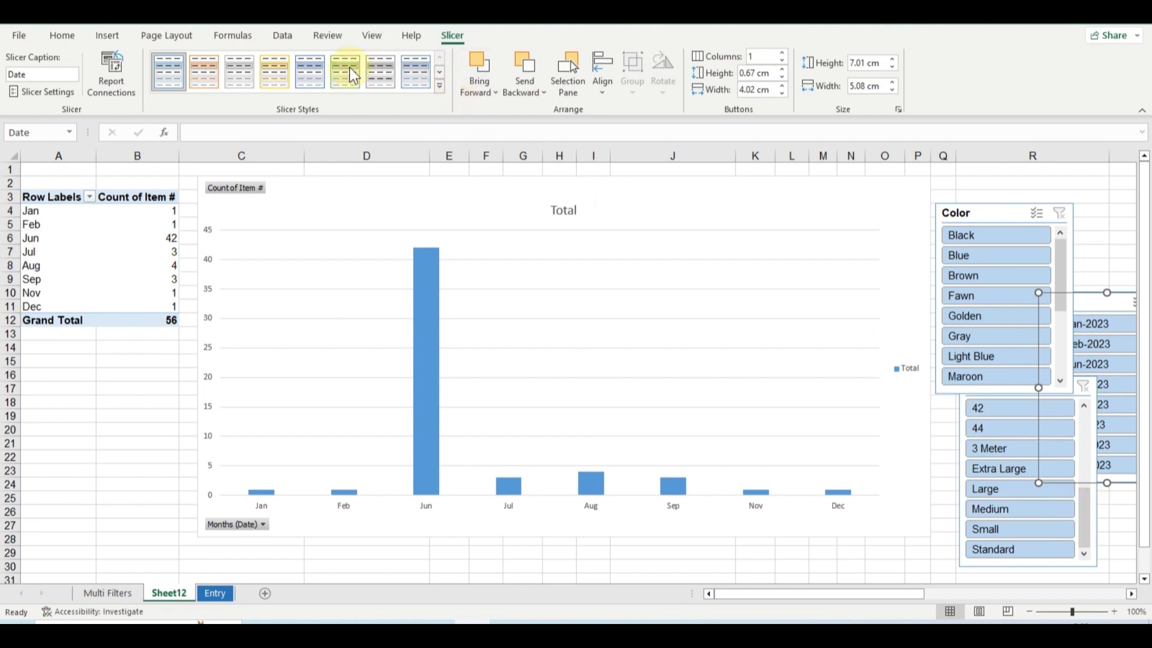
Insert a slicer for the pivot table's Months (Date) field and move it off the chart, over the Color slicer
click(103, 238)
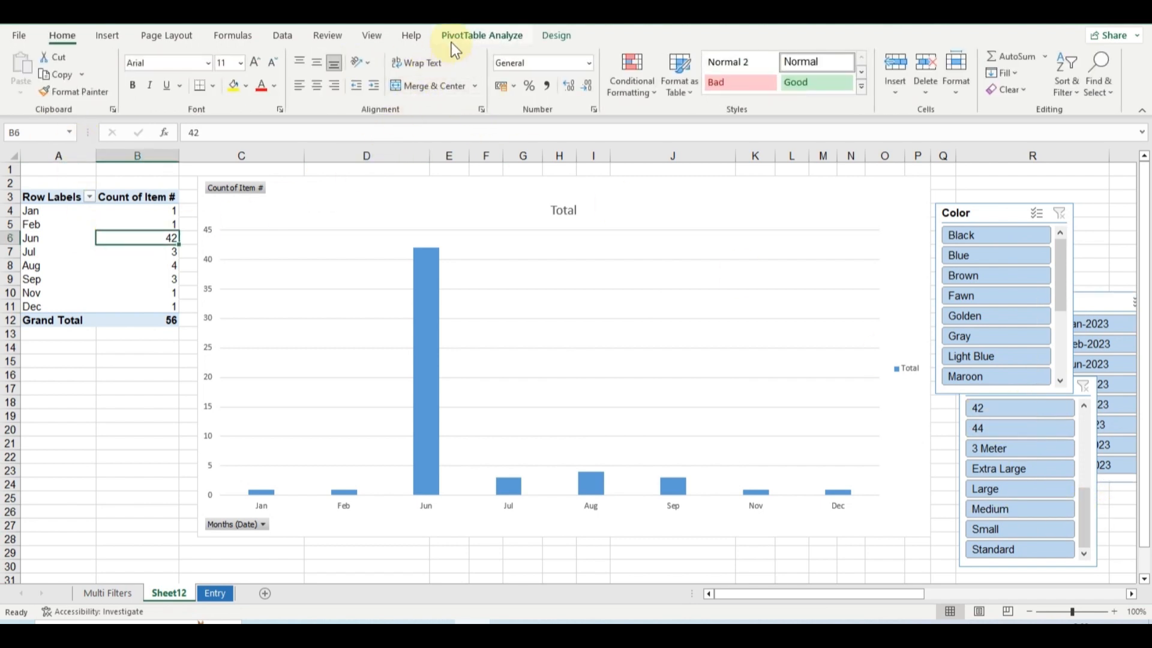
click(484, 39)
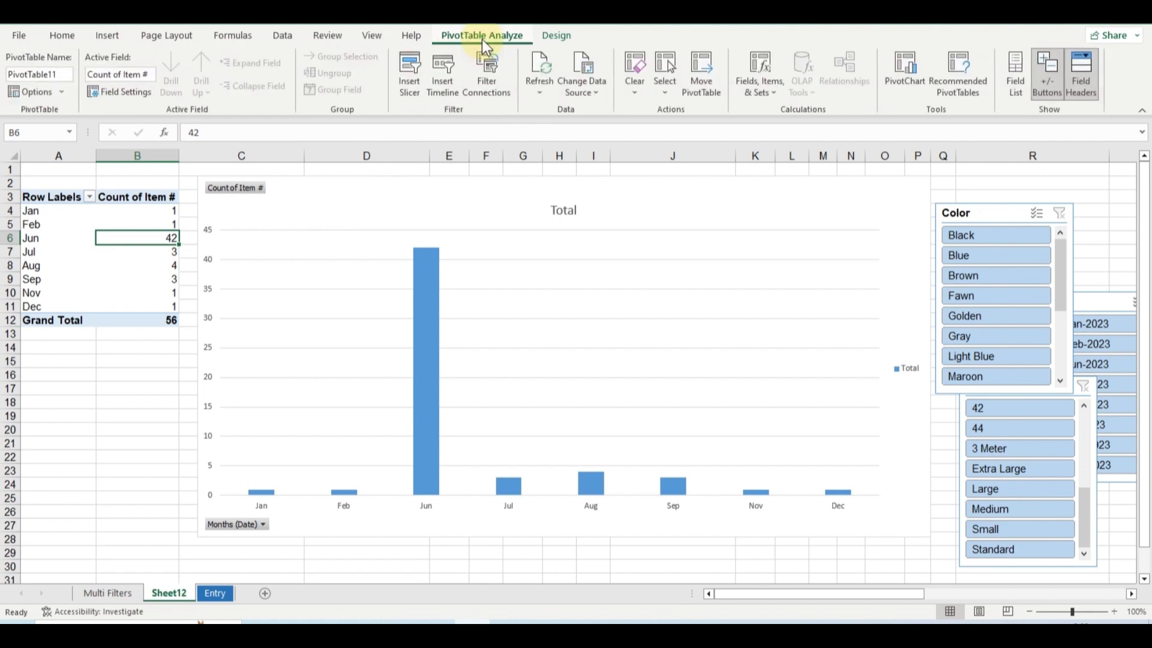
click(410, 72)
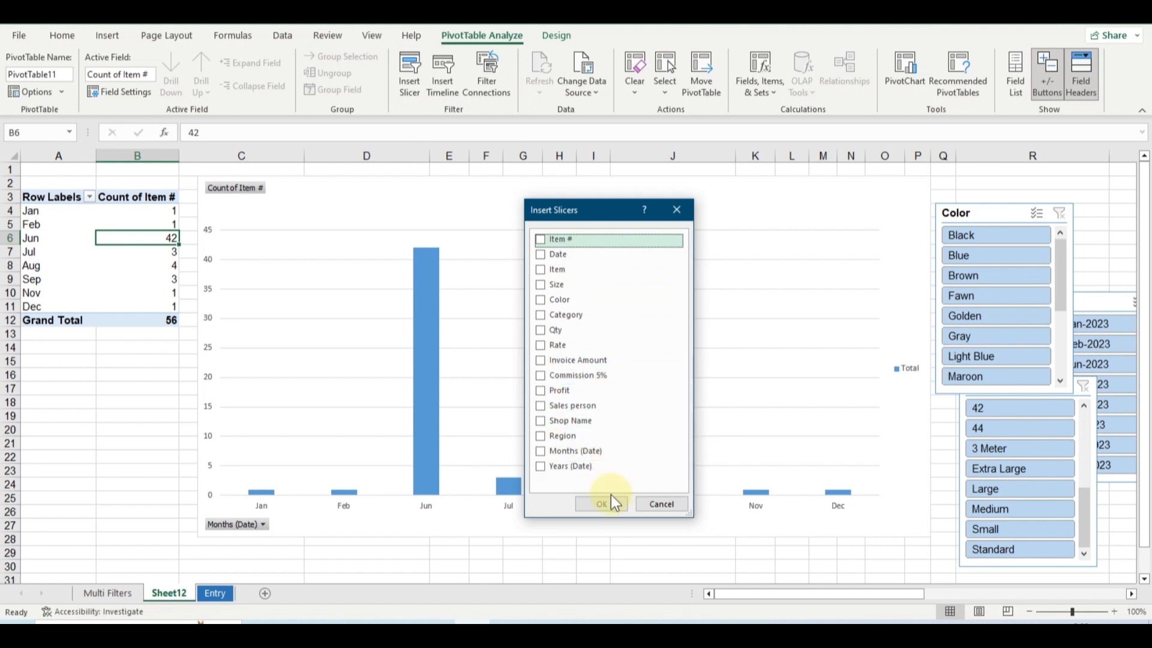
click(545, 452)
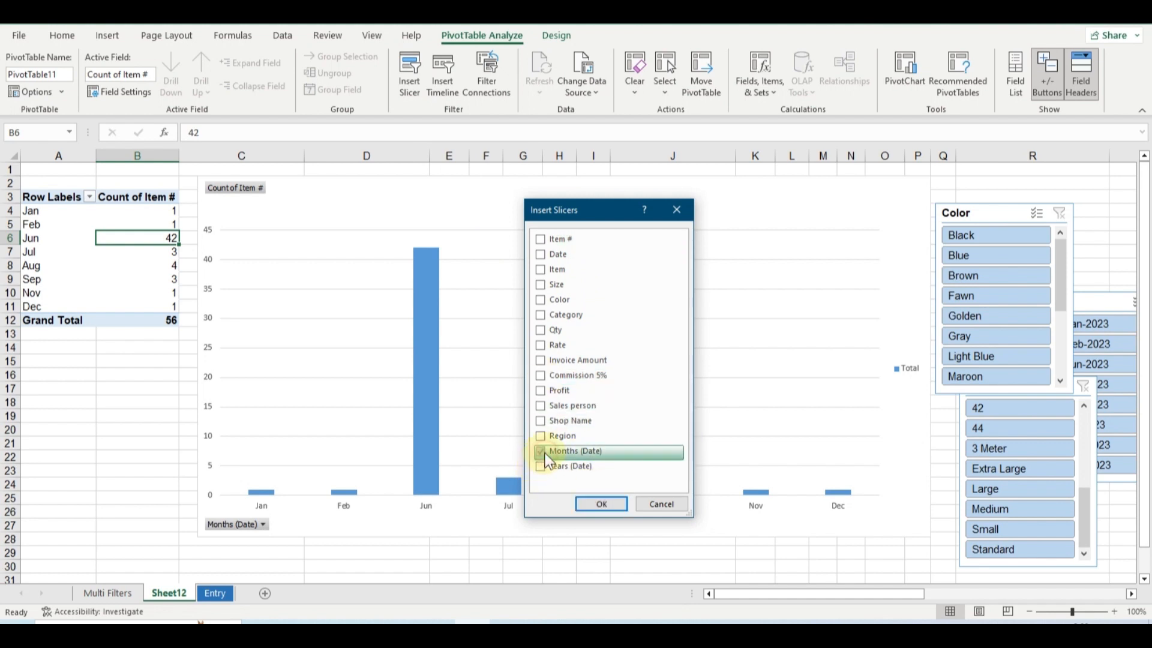
click(601, 503)
drag(553, 292, 1003, 218)
Filter the pivot table and chart to Jul with the Months (Date) slicer and clear that filter again
click(1005, 299)
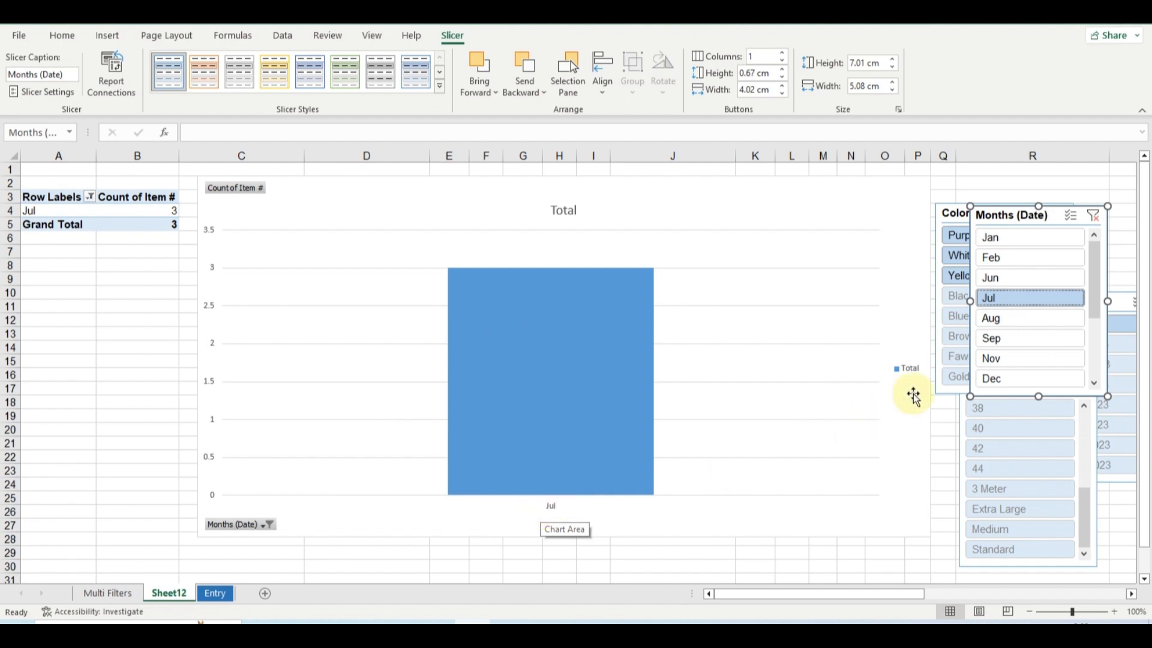
click(1092, 216)
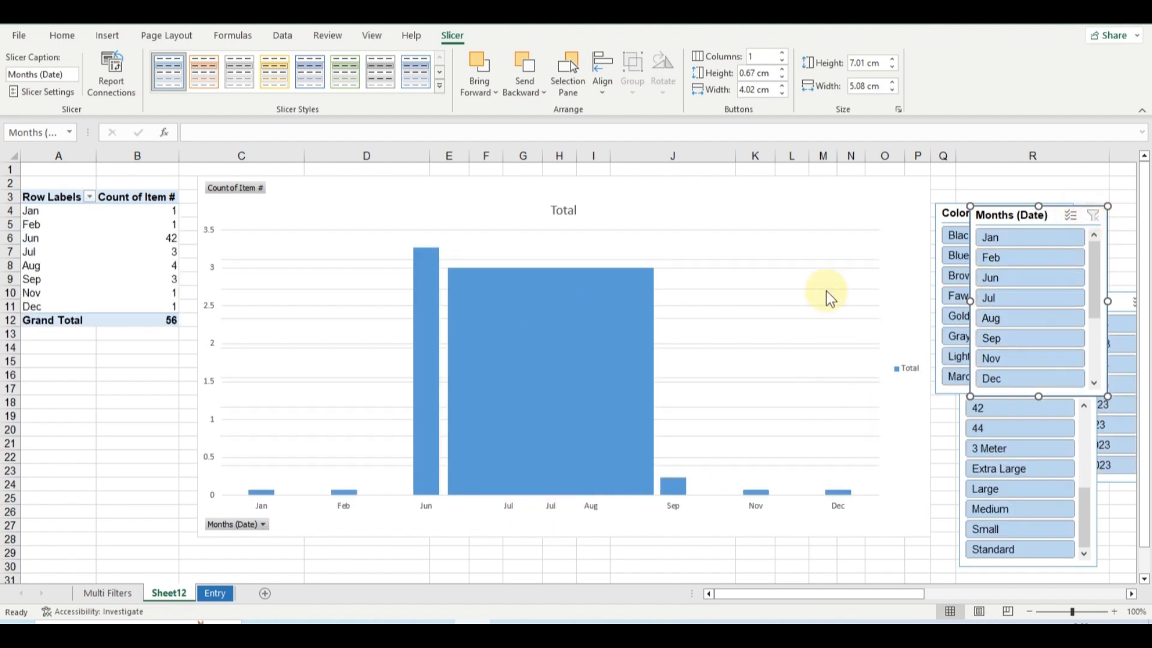